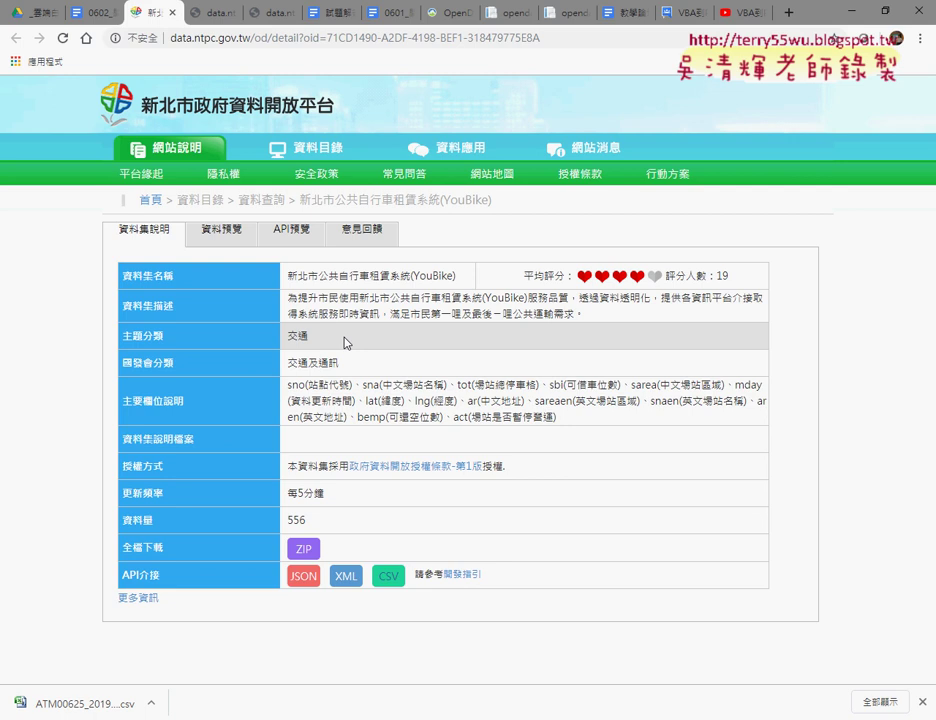
Glance at the 0602 exercise document, then return to the YouBike dataset page
click(90, 12)
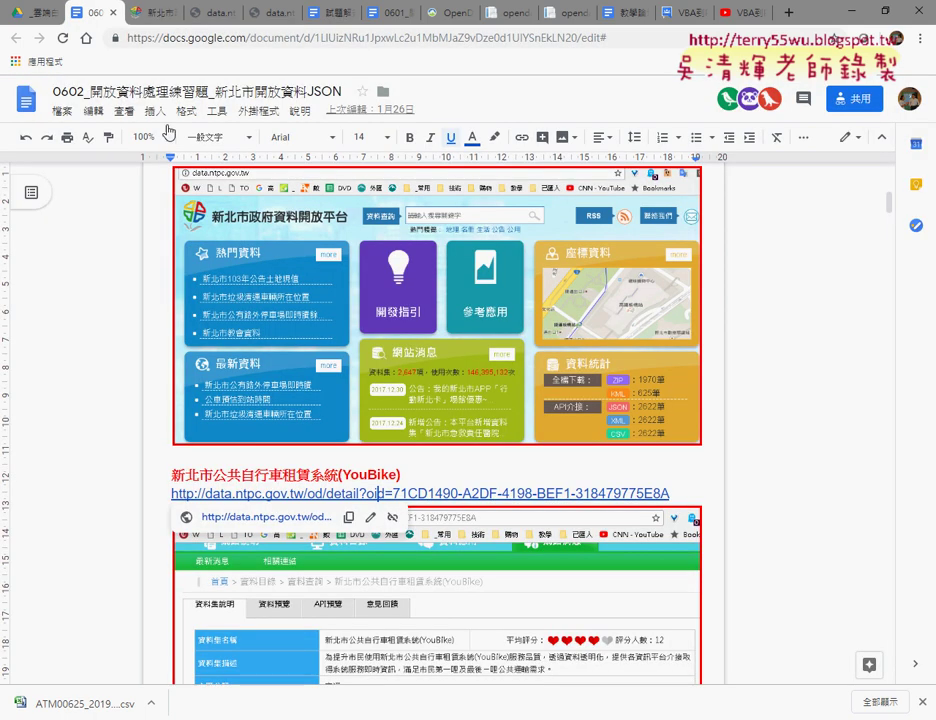
scroll(313, 250, down, 3)
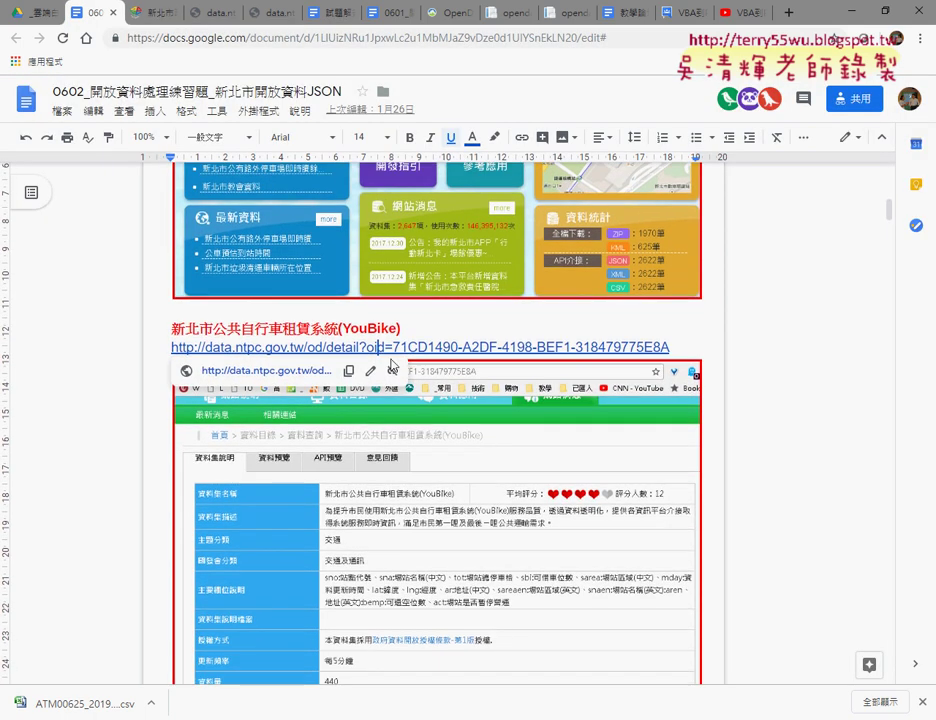
click(140, 12)
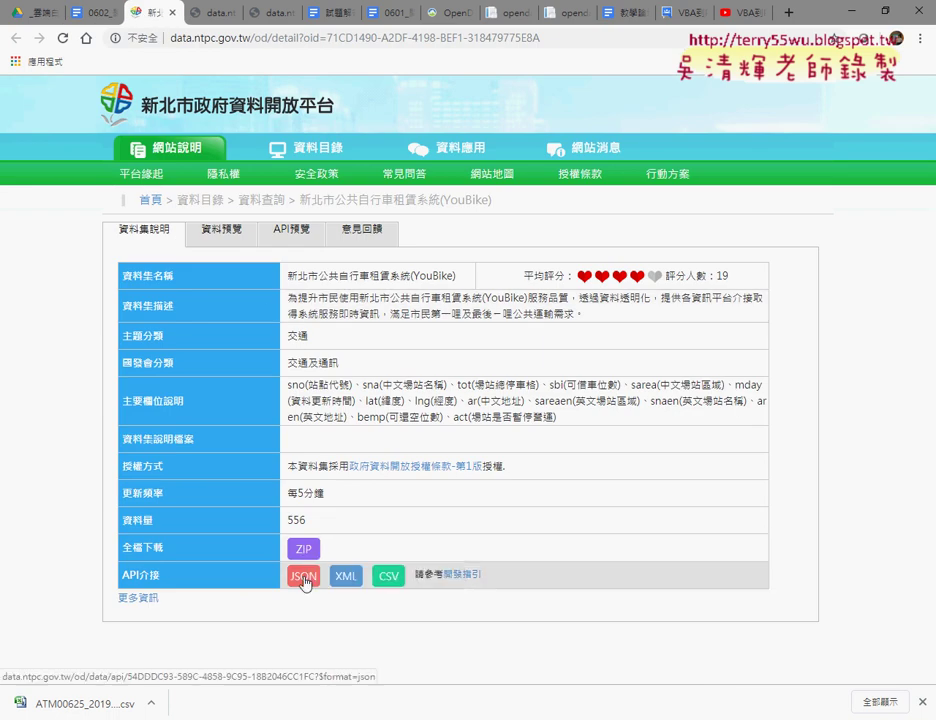
Open the dataset's JSON feed and highlight its first three station records
click(304, 578)
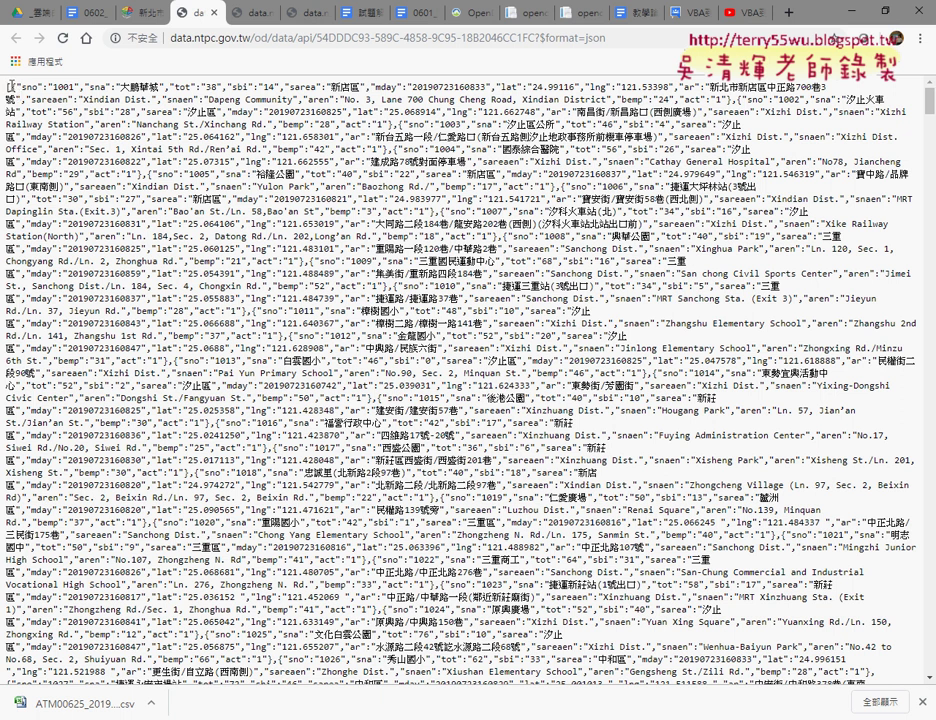
mouse_move(8, 88)
mouse_down()
mouse_move(133, 114)
mouse_move(236, 112)
mouse_move(236, 100)
mouse_up()
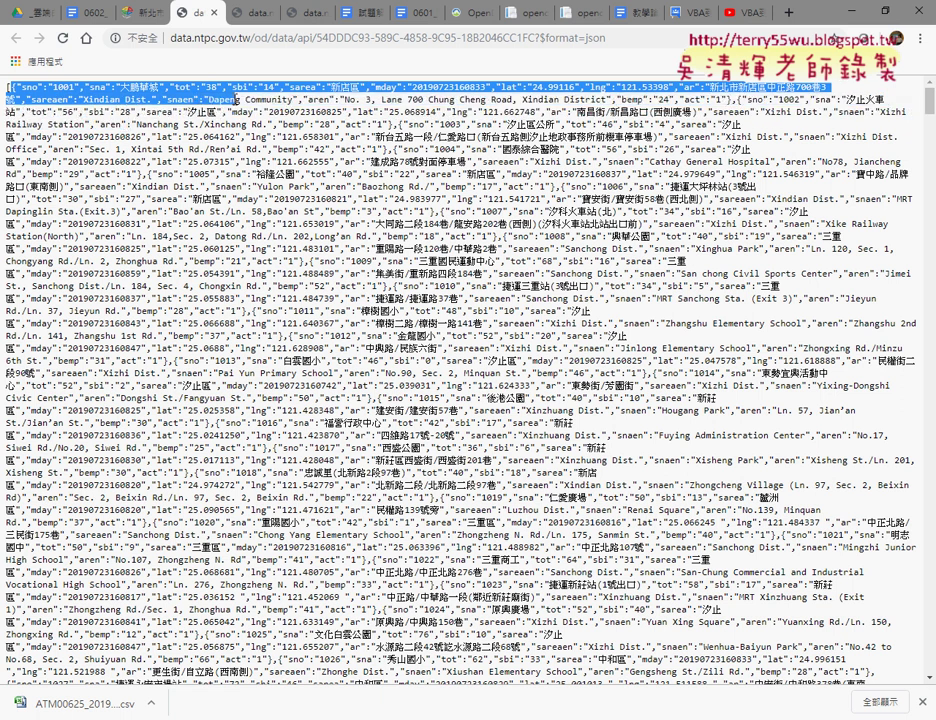
mouse_move(236, 100)
mouse_down()
mouse_move(562, 124)
mouse_move(640, 112)
mouse_up()
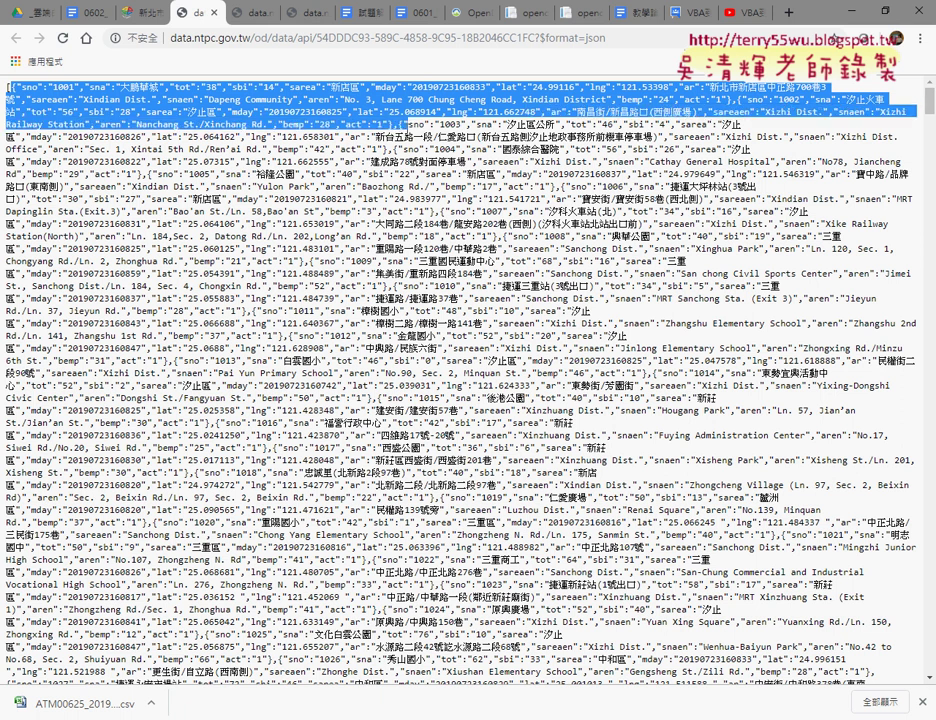
drag(640, 112, 397, 124)
On the YouBike dataset page, highlight the 場站總停車格 and 可借車位數 descriptions, then the whole field list
click(140, 13)
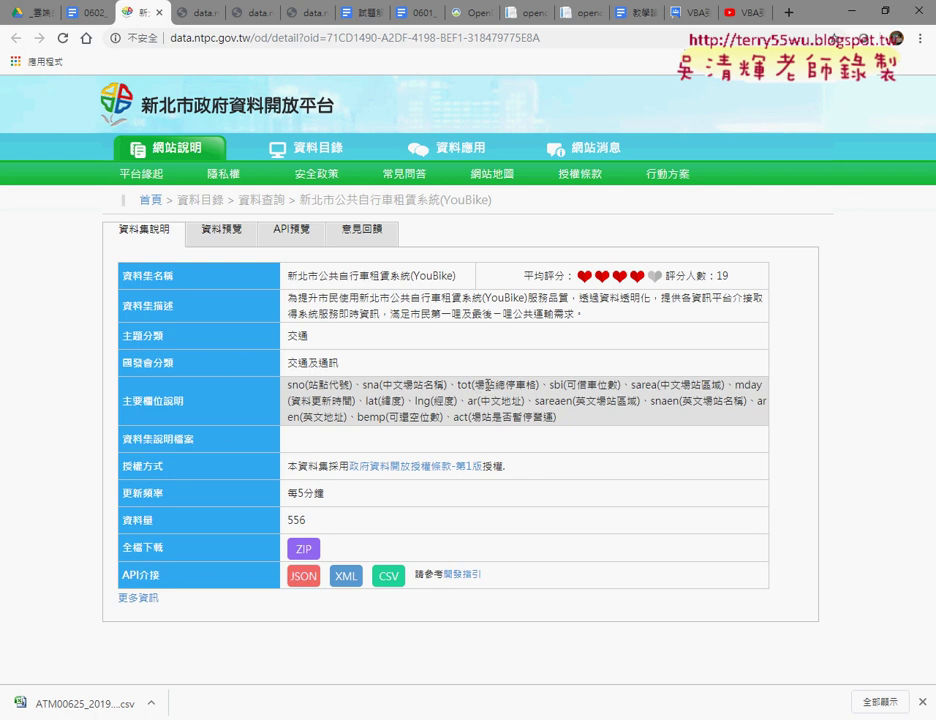
drag(475, 385, 538, 384)
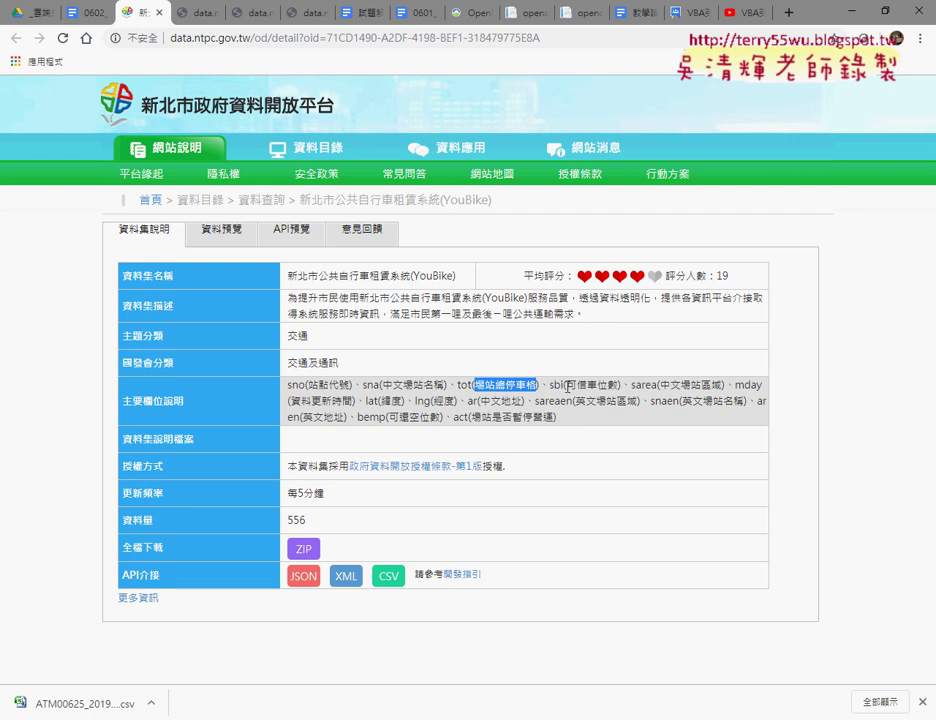
drag(567, 385, 619, 385)
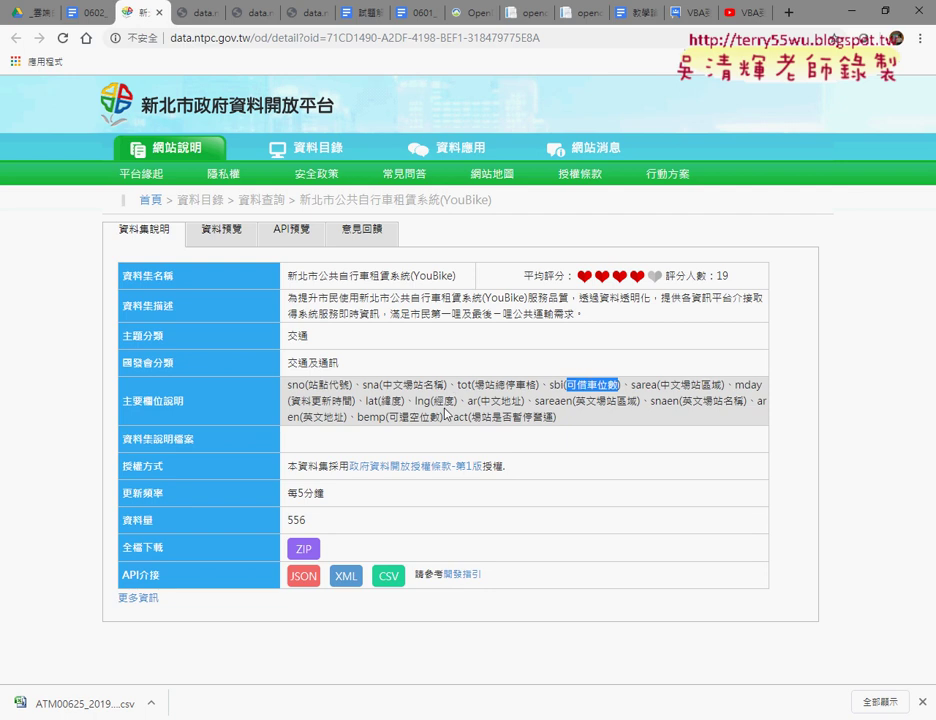
drag(556, 417, 309, 362)
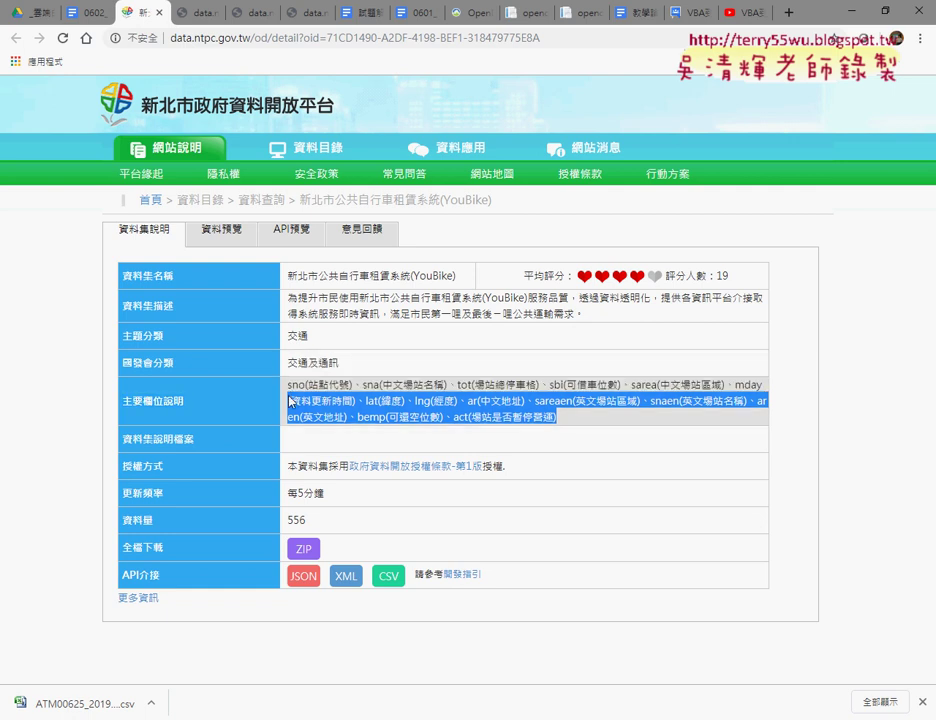
drag(309, 362, 283, 390)
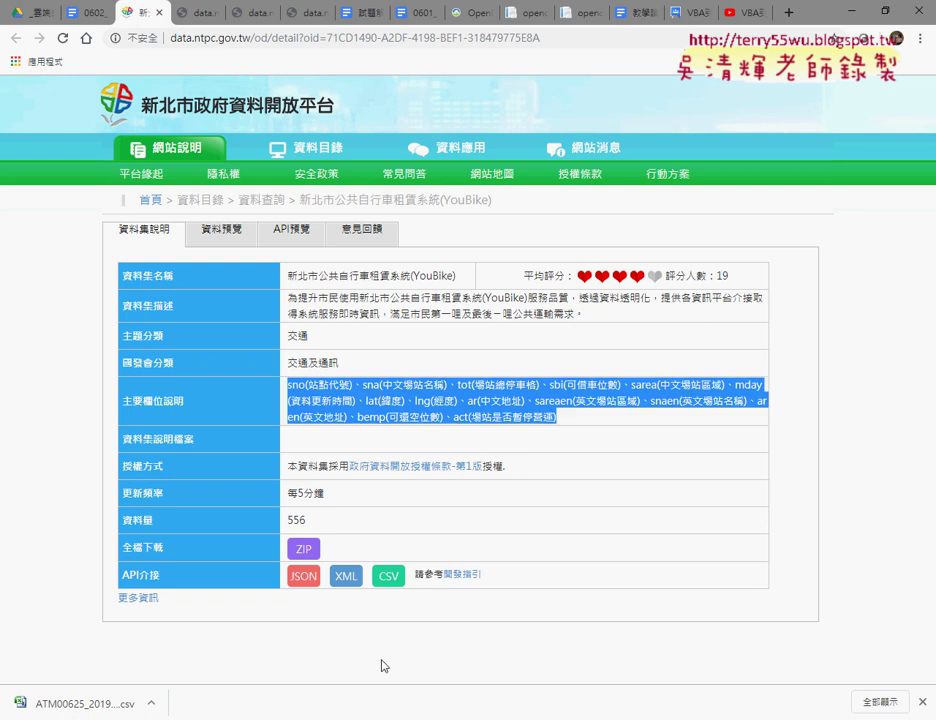
Open the XML feed, select the first station row's fields, then return to the dataset page
click(341, 580)
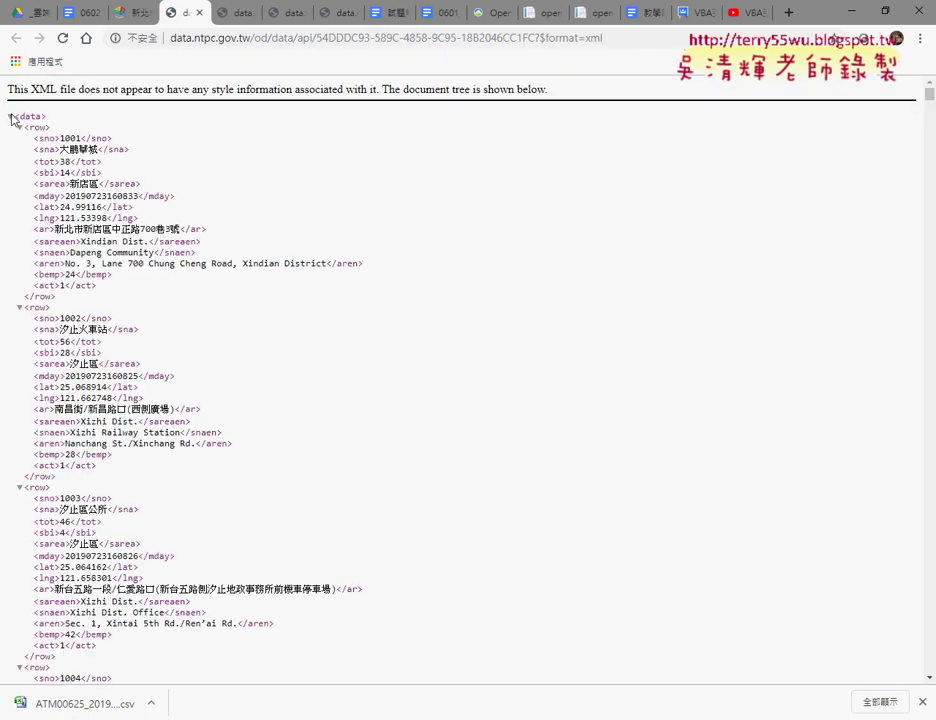
click(11, 119)
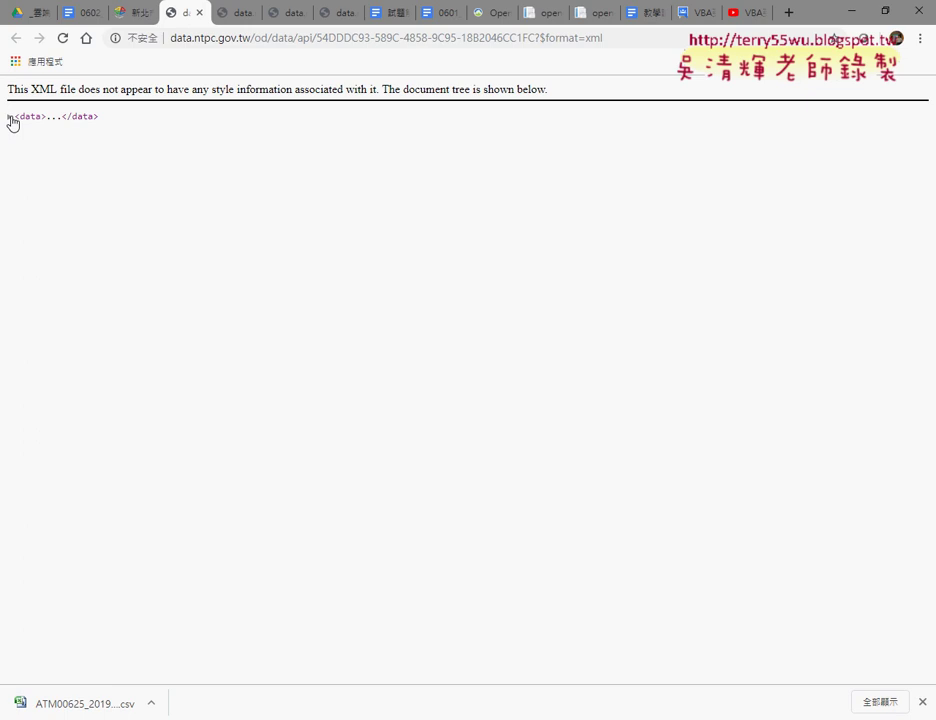
click(11, 119)
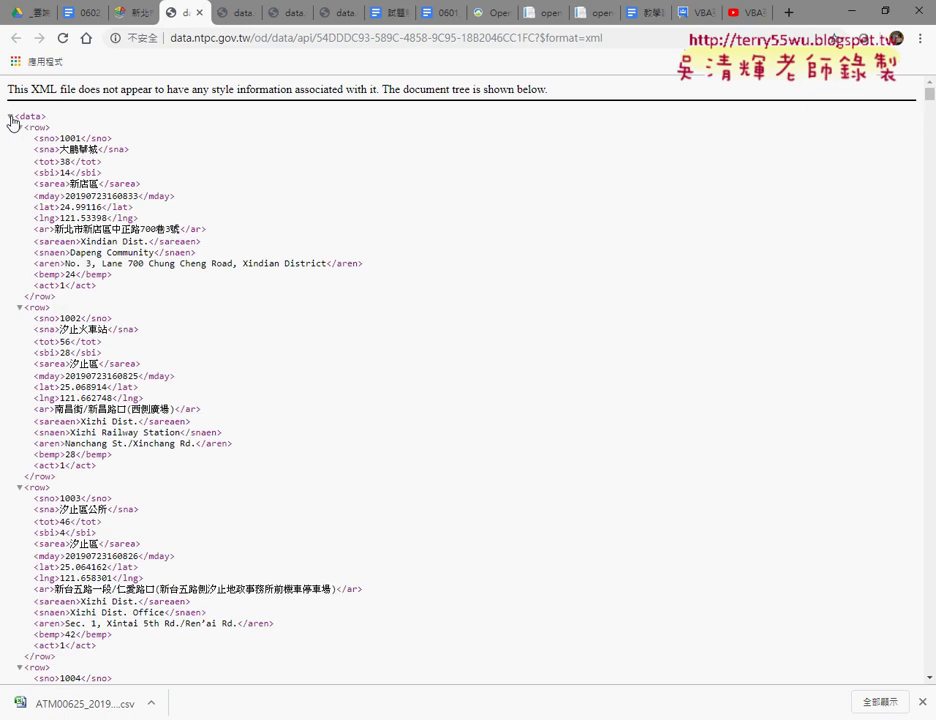
click(19, 128)
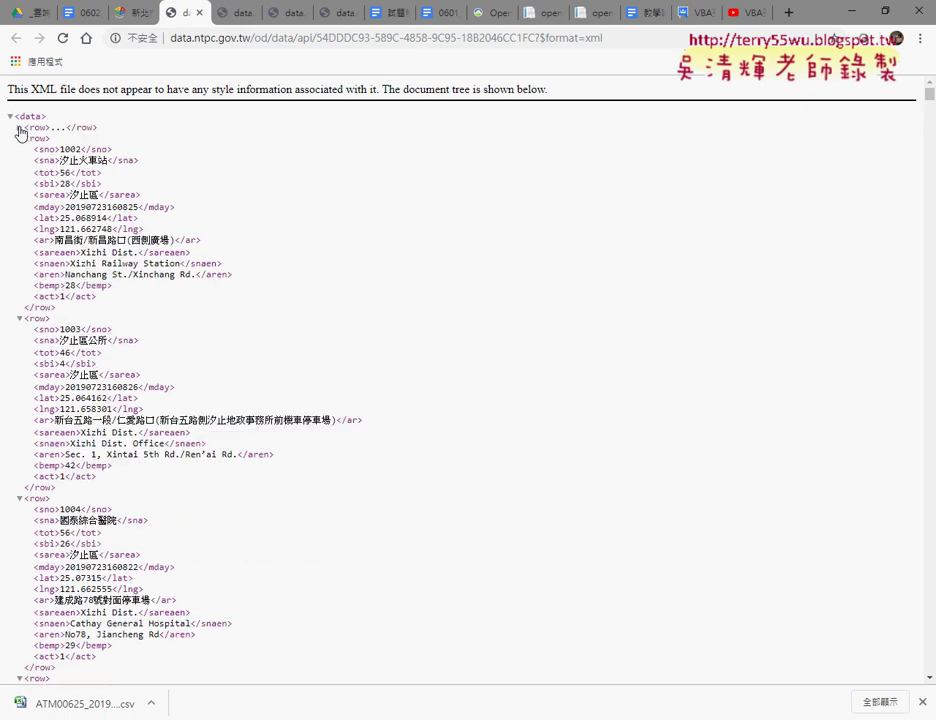
click(19, 128)
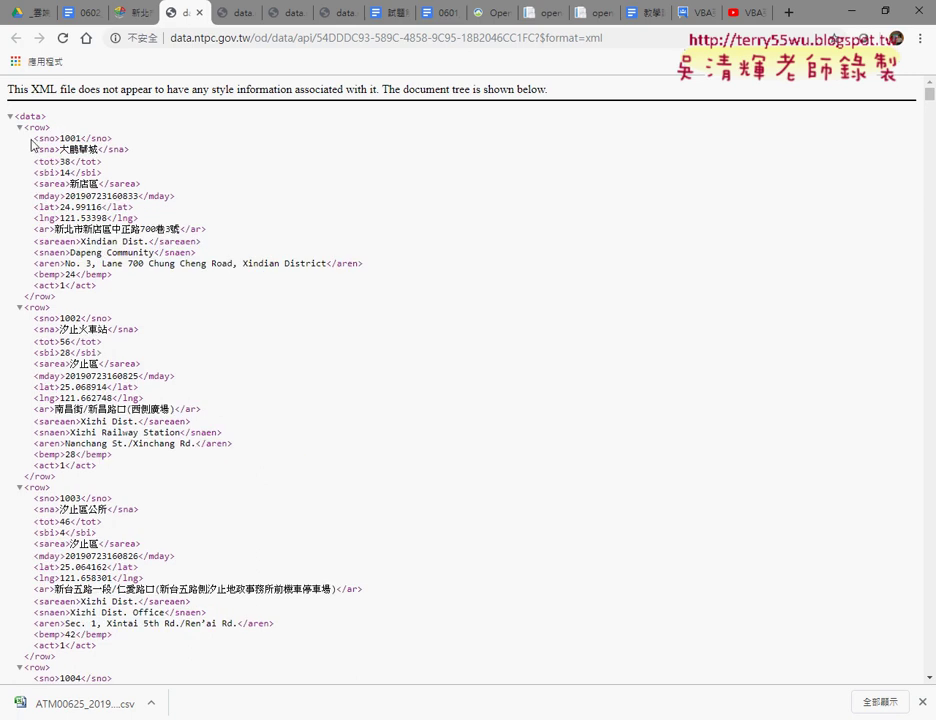
drag(33, 138, 130, 292)
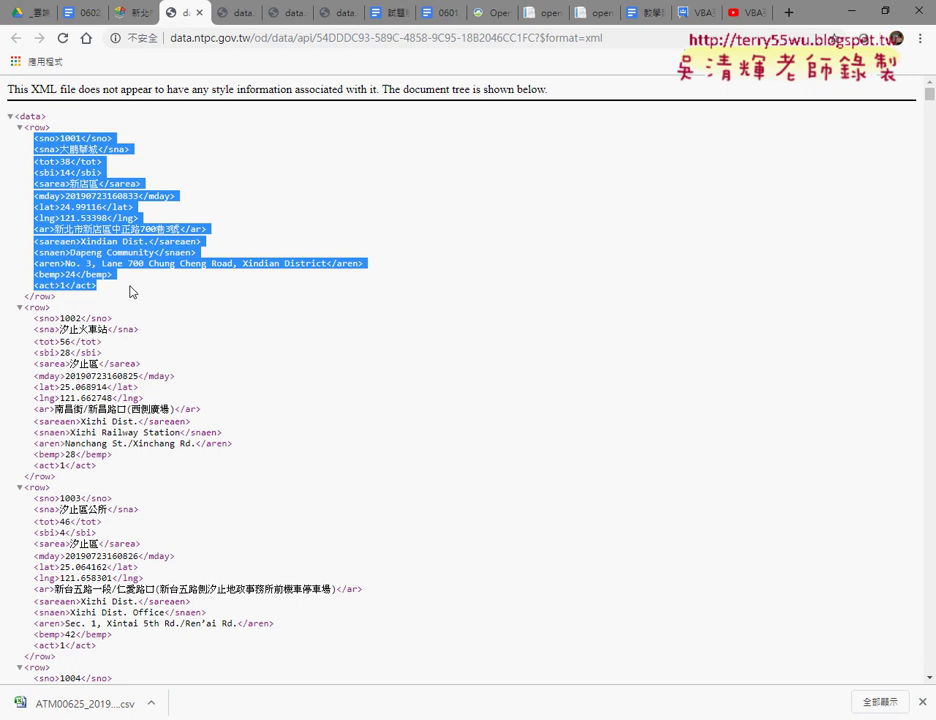
click(124, 18)
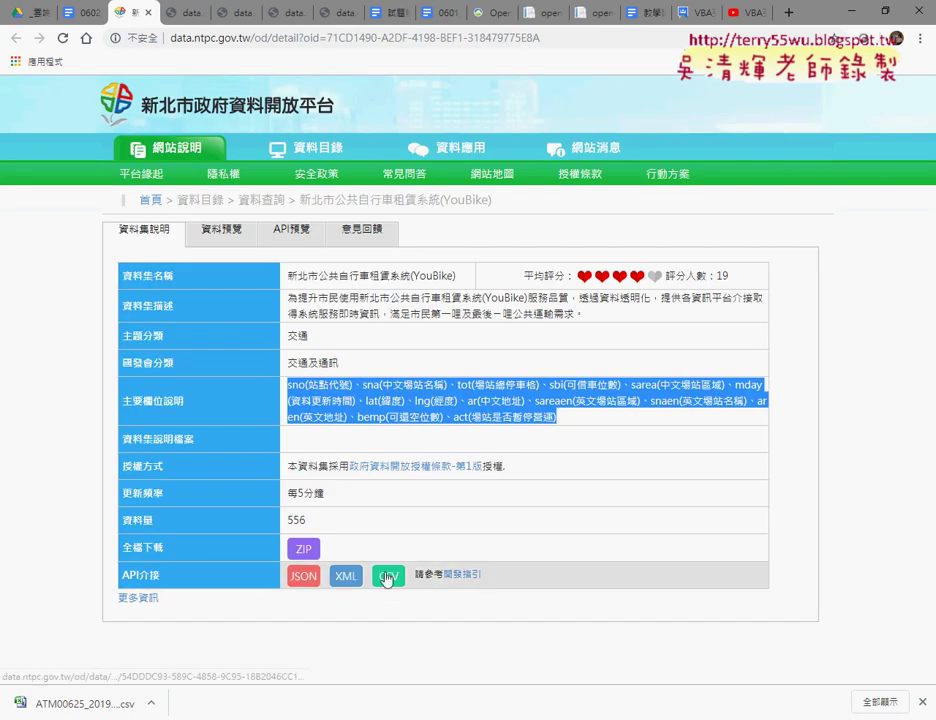
Open the CSV feed and highlight the sno header in the raw text
click(389, 576)
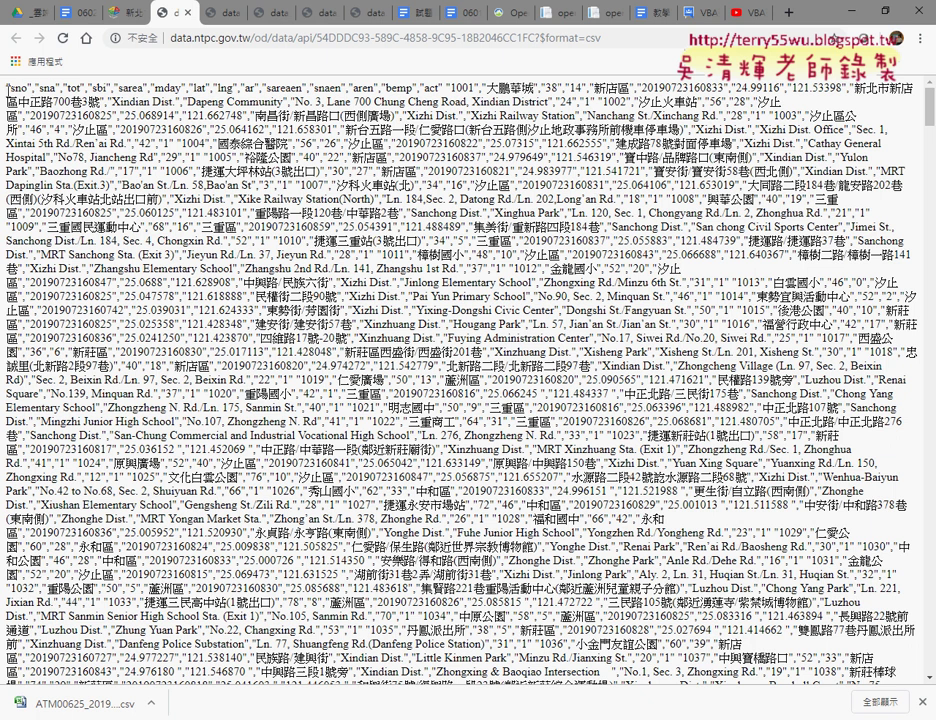
drag(8, 87, 33, 88)
Go to the 0602 exercise document and scroll through its code down to the 其他練習題 link list
click(79, 14)
scroll(259, 374, down, 5)
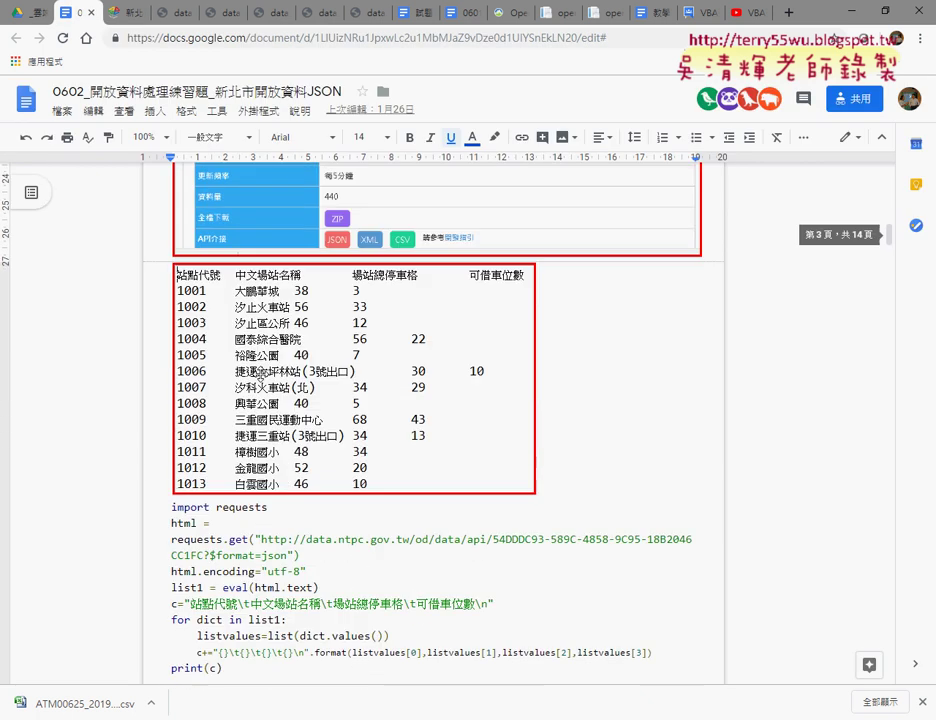
scroll(259, 374, down, 2)
scroll(300, 400, down, 2)
scroll(350, 430, down, 1)
scroll(392, 457, down, 3)
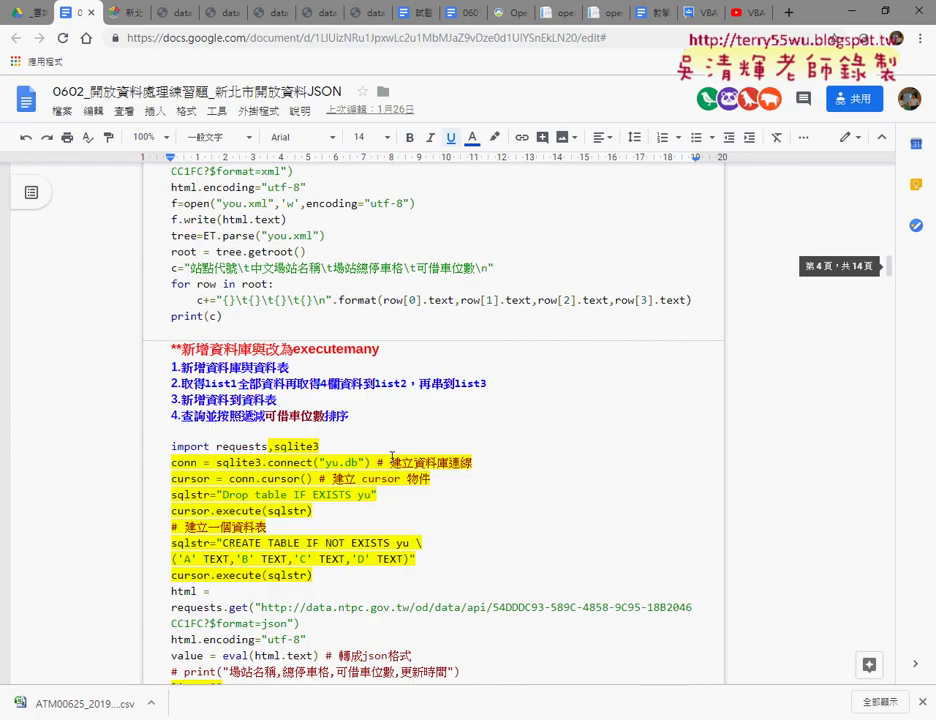
scroll(392, 457, down, 3)
scroll(392, 457, down, 4)
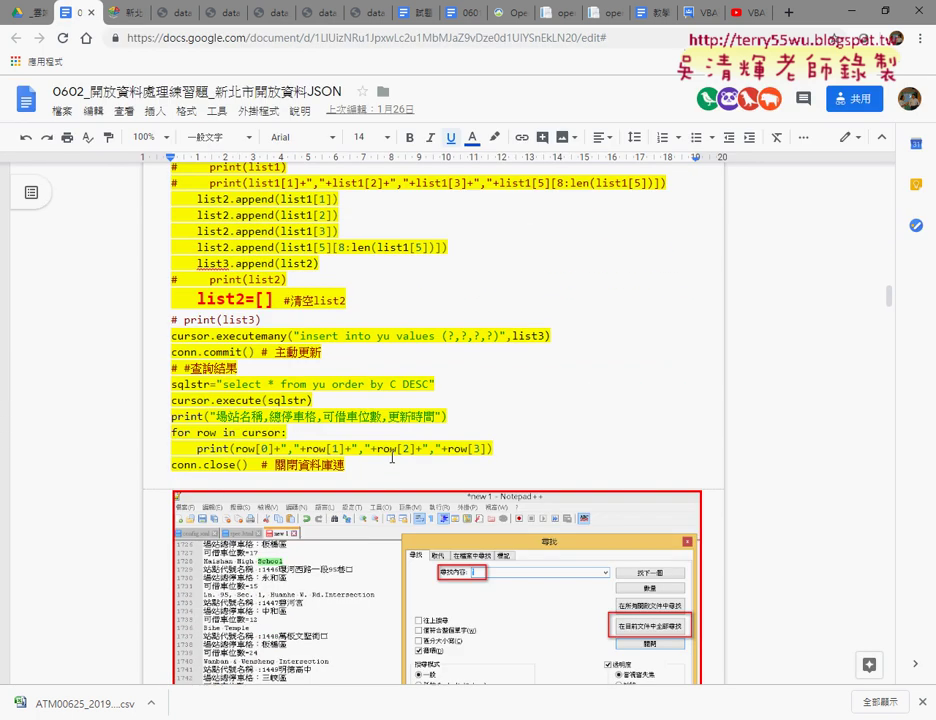
scroll(392, 457, down, 2)
scroll(392, 457, down, 2)
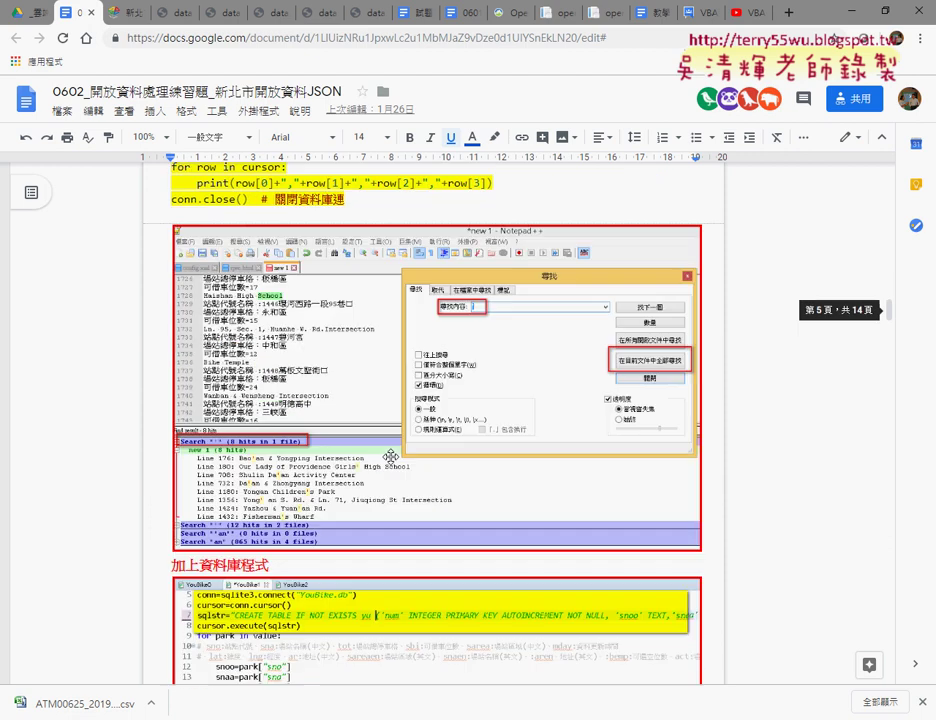
scroll(392, 457, down, 2)
scroll(391, 457, down, 3)
scroll(391, 457, down, 3)
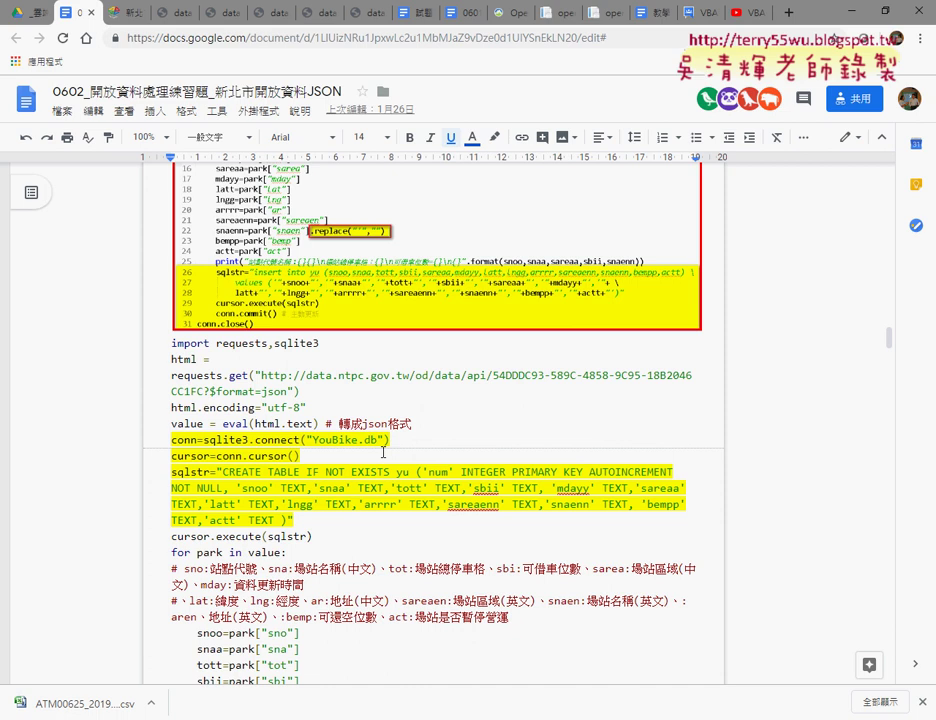
scroll(383, 452, down, 5)
scroll(380, 445, down, 5)
scroll(375, 435, down, 1)
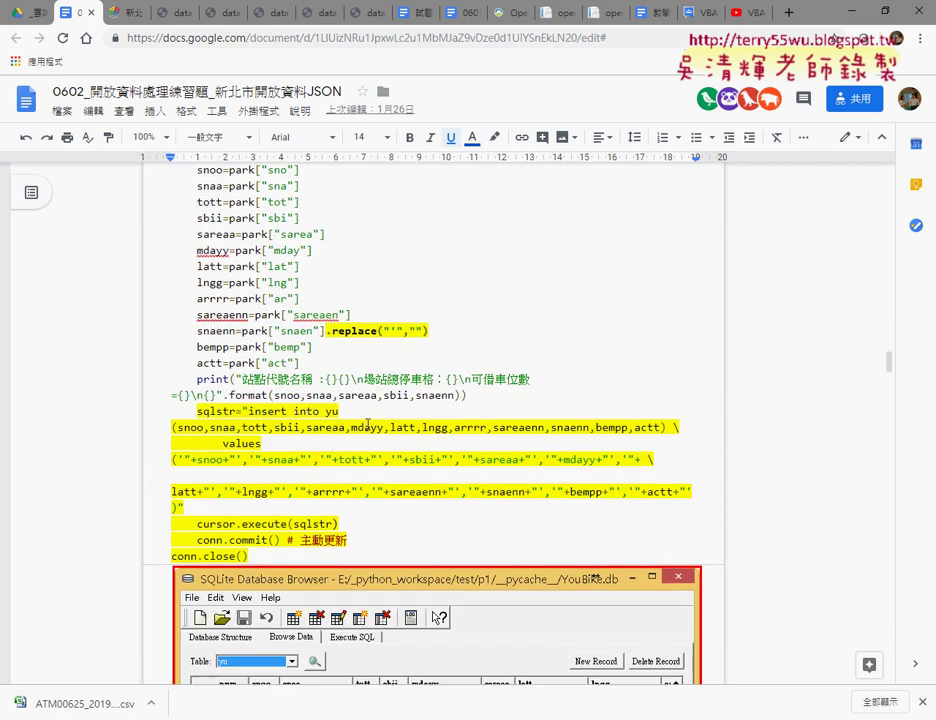
scroll(367, 424, down, 8)
scroll(367, 424, down, 8)
scroll(368, 424, down, 4)
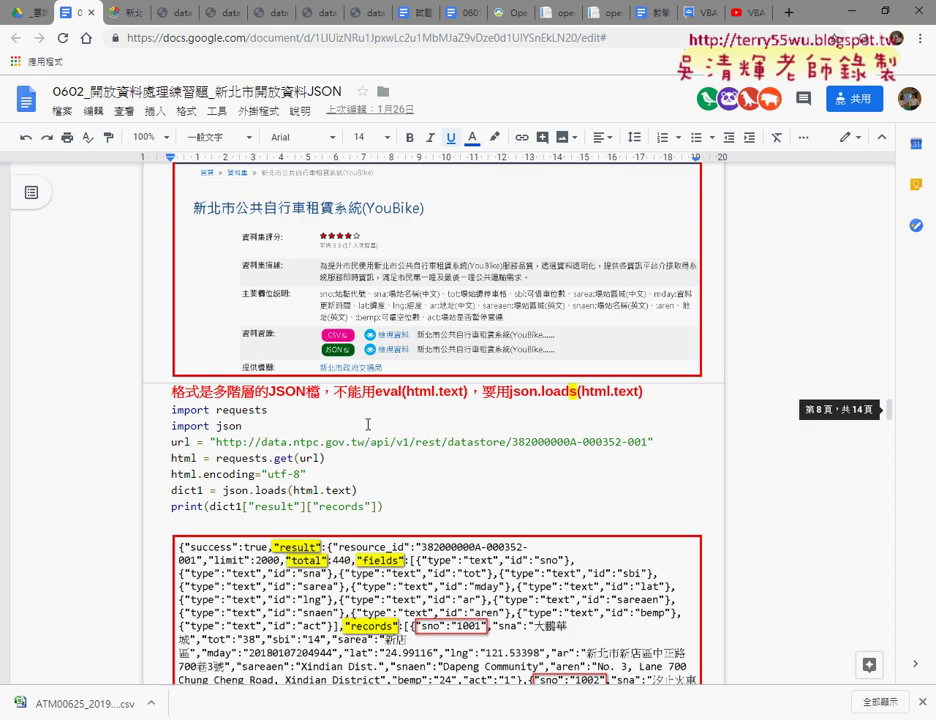
scroll(368, 424, down, 5)
scroll(368, 424, down, 2)
scroll(368, 424, down, 6)
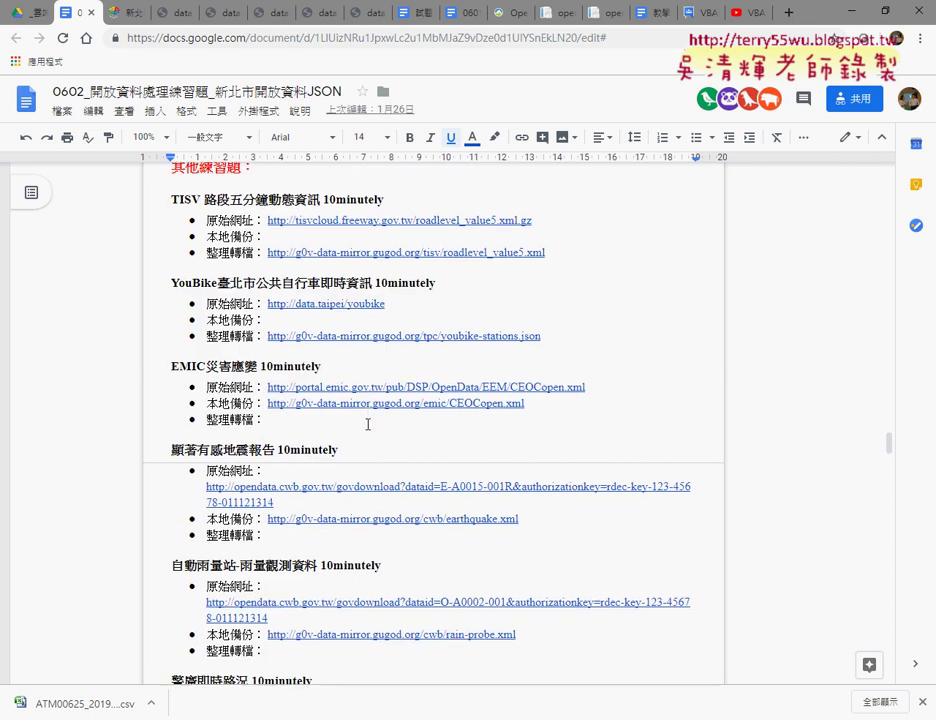
scroll(368, 424, down, 3)
scroll(368, 424, down, 7)
scroll(368, 424, down, 2)
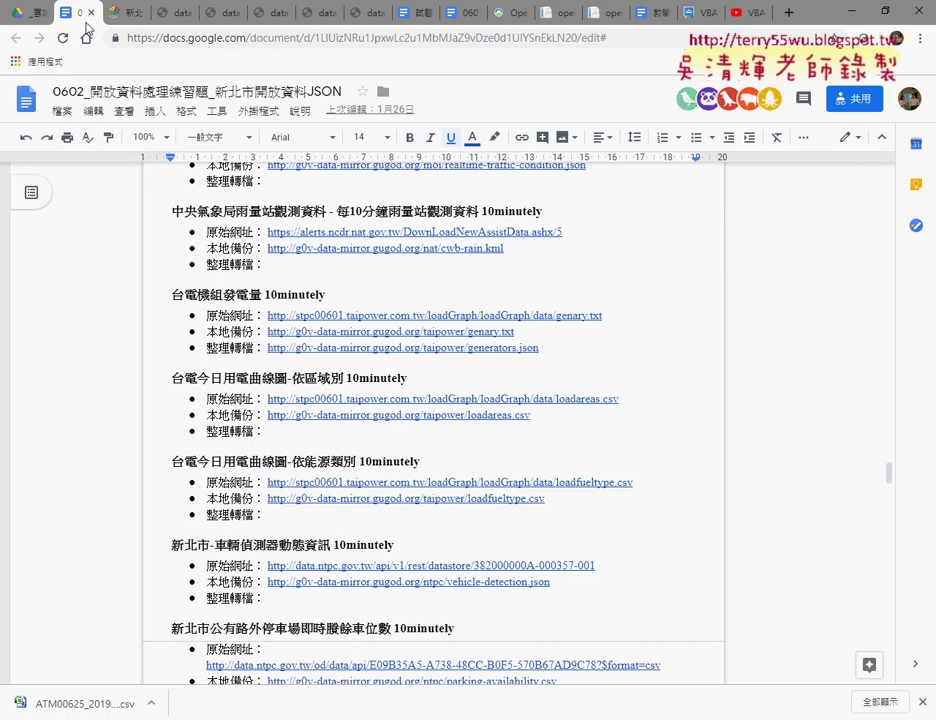
From the Drive course folder, open the 0603_GOOGLE雲端當CSV來源與CSV處理 document
click(48, 19)
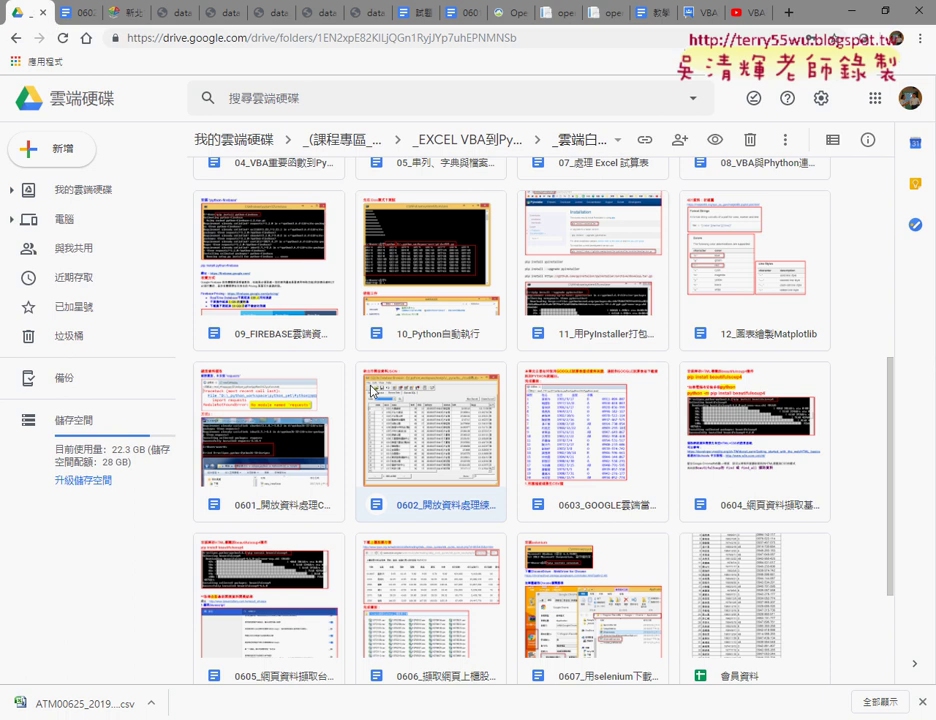
scroll(372, 390, up, 5)
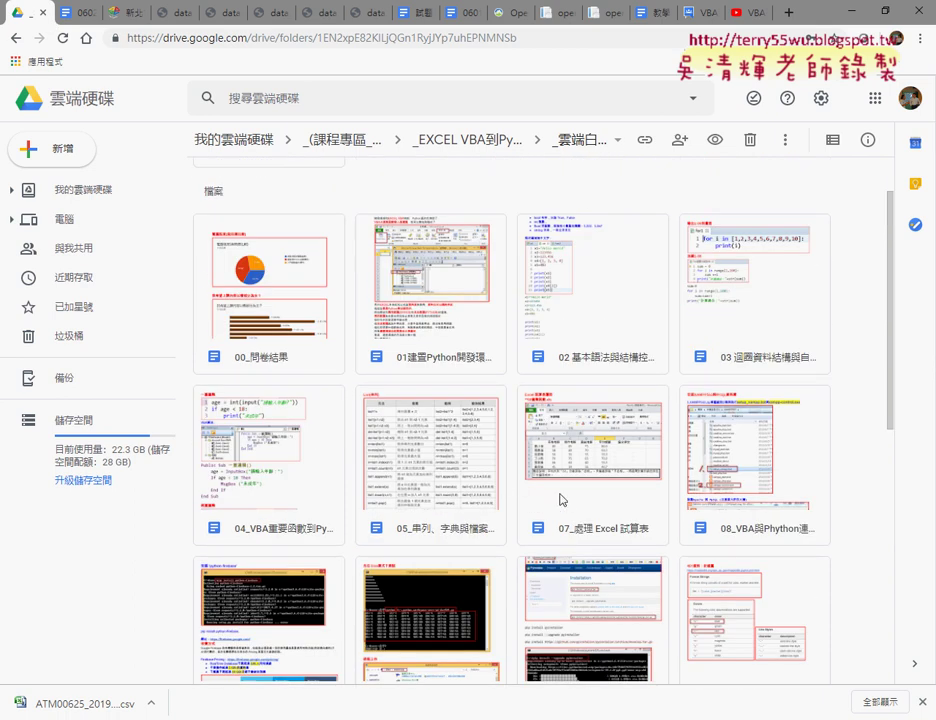
scroll(560, 497, down, 5)
scroll(541, 417, down, 2)
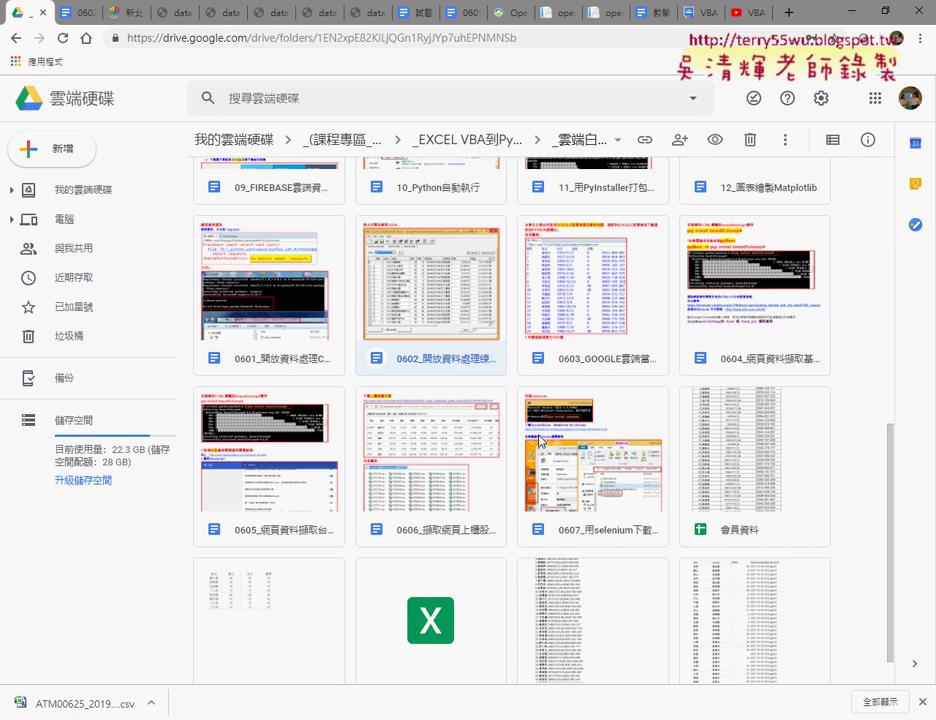
double_click(579, 320)
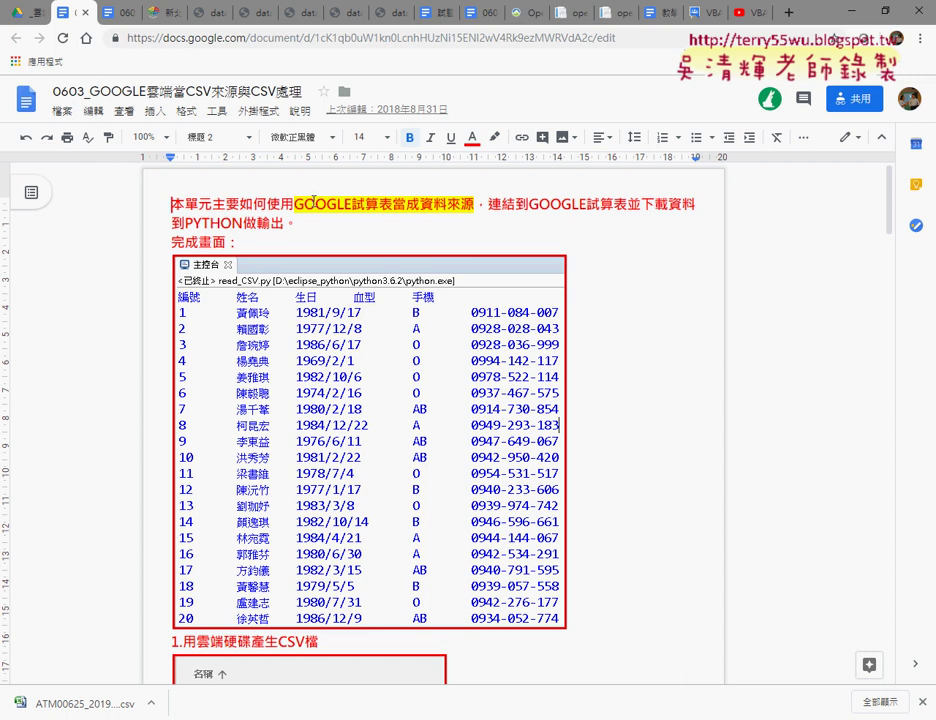
Highlight the phrase GOOGLE試算表當成資料來源 in the lesson intro
drag(294, 204, 474, 208)
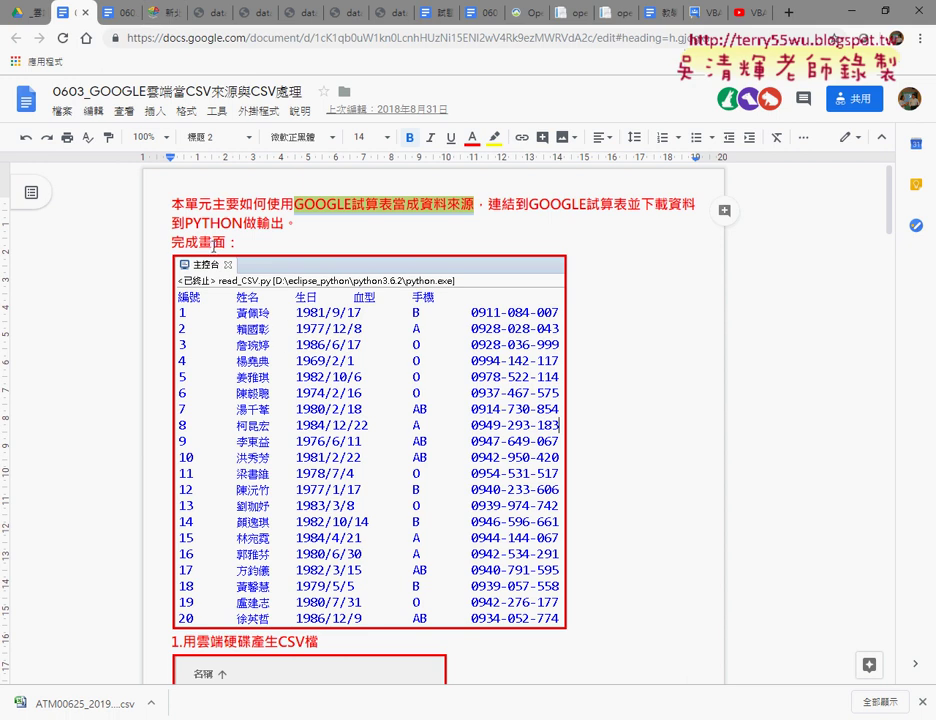
Back in the Drive course folder, switch to list view and open the 會員資料 spreadsheet
click(29, 16)
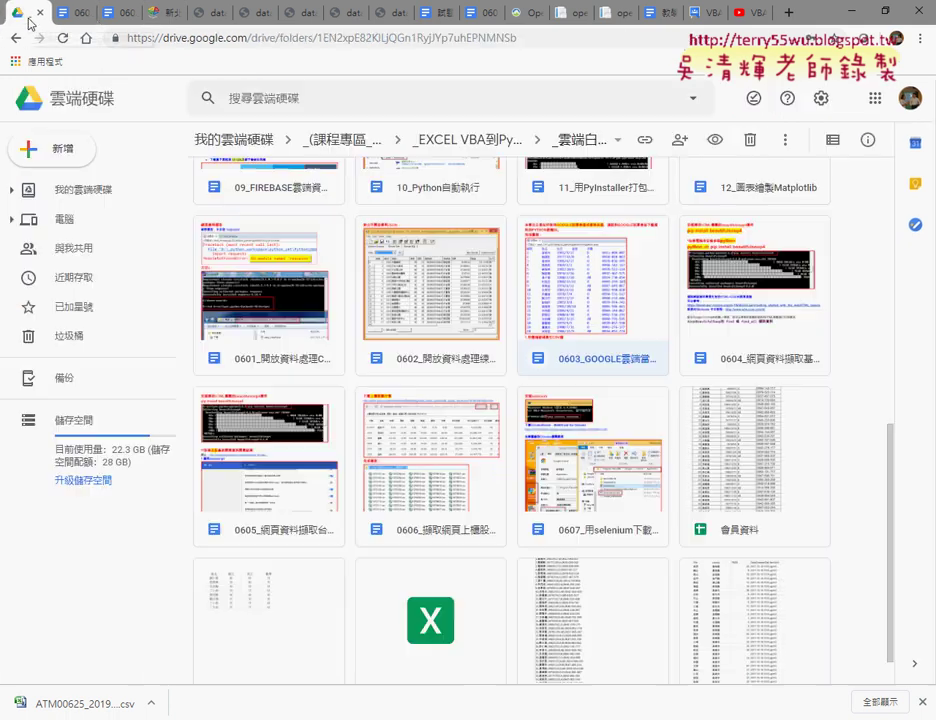
scroll(360, 426, down, 1)
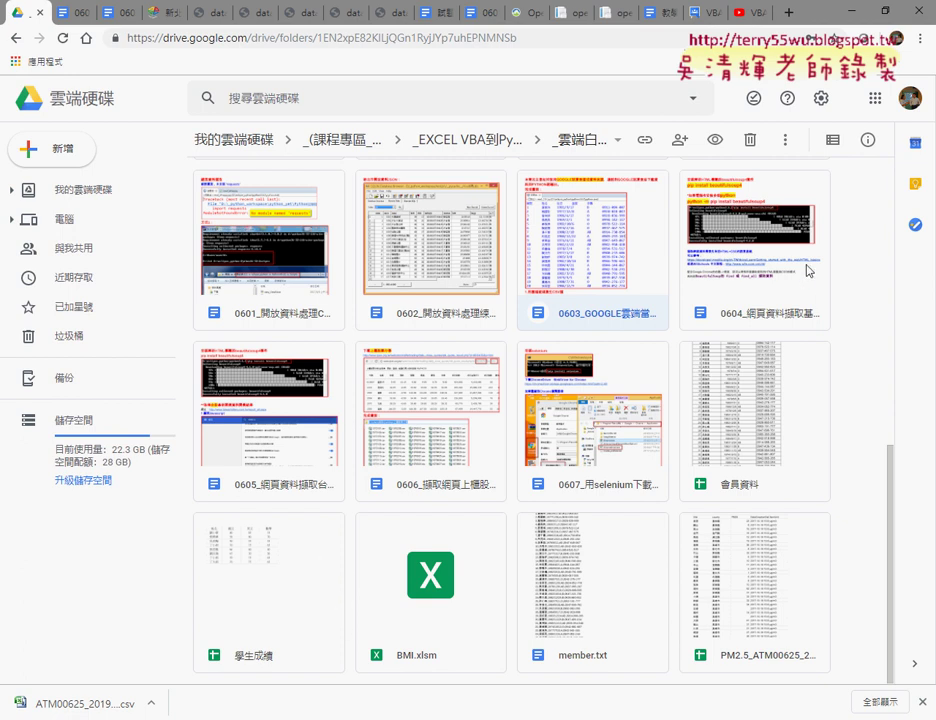
click(831, 138)
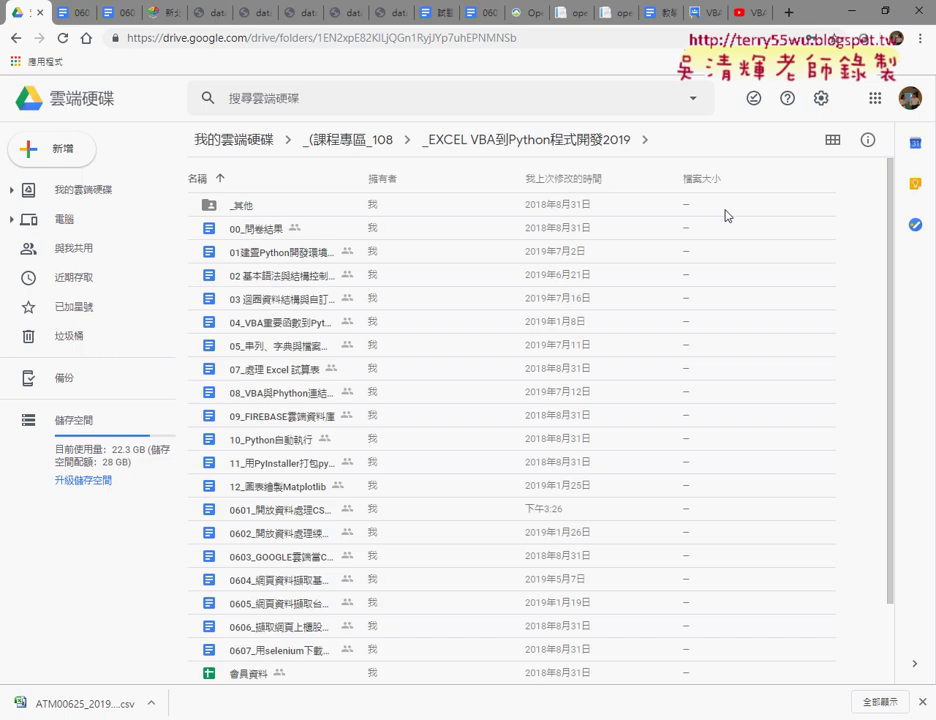
scroll(565, 428, down, 2)
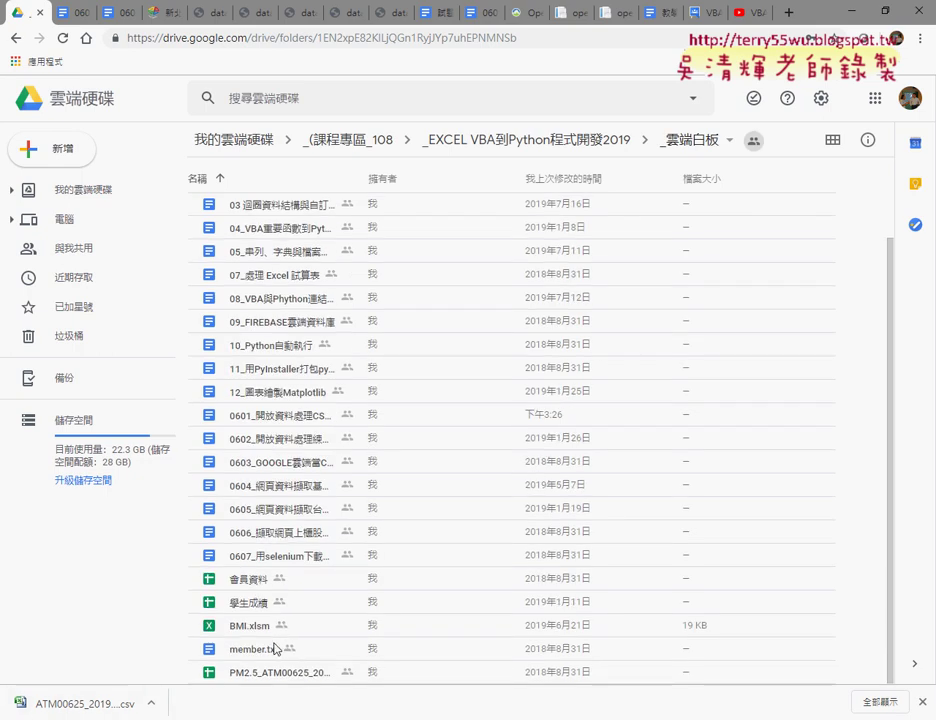
double_click(248, 580)
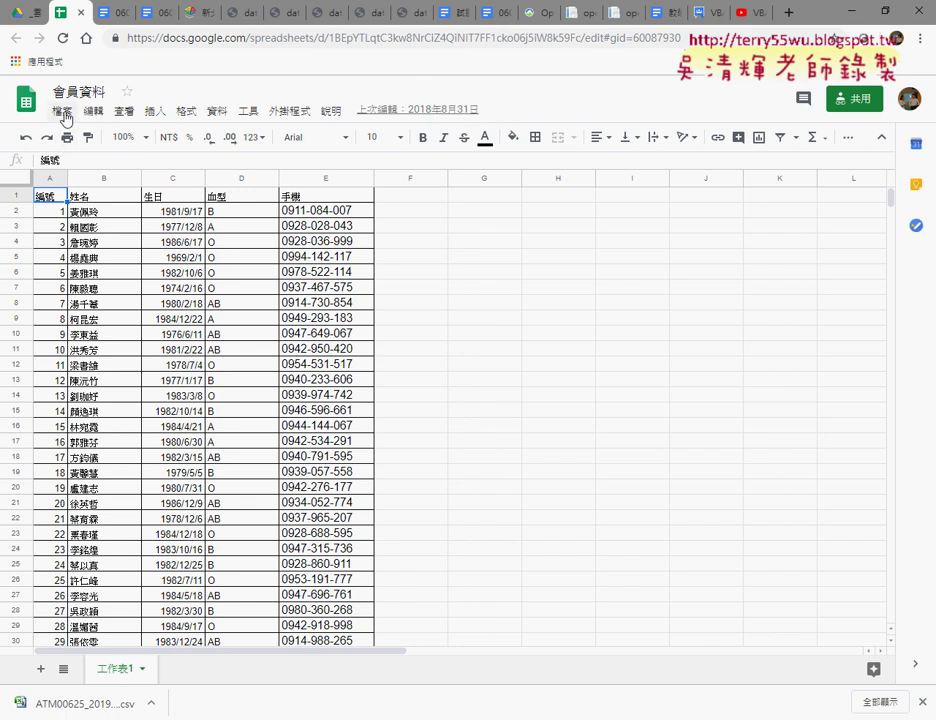
Open the 發布到網路 (Publish to the web) dialog from the 檔案 menu
click(64, 113)
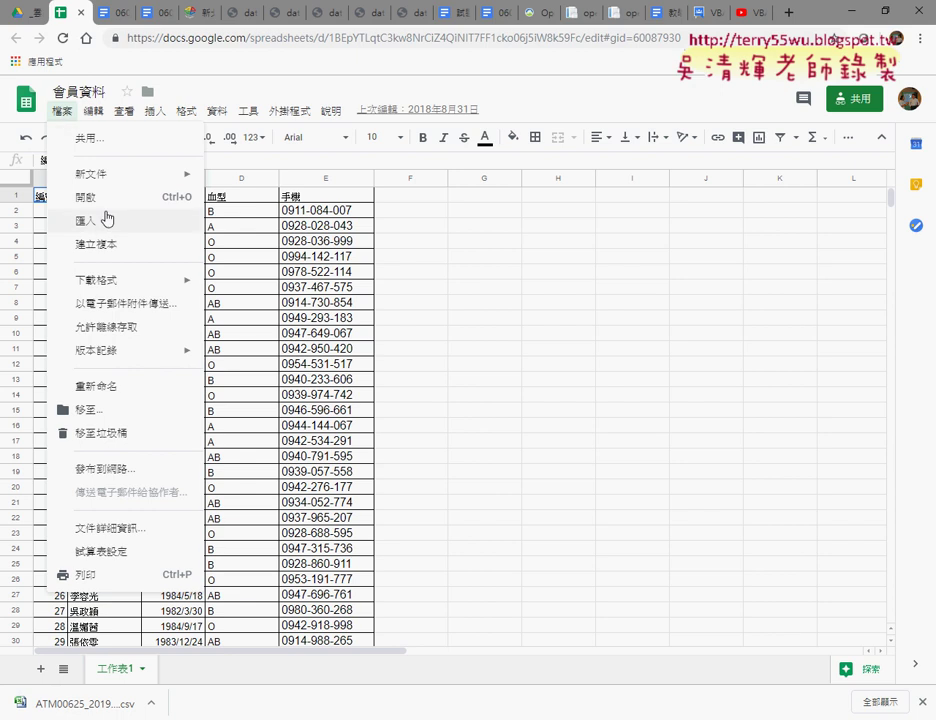
click(137, 477)
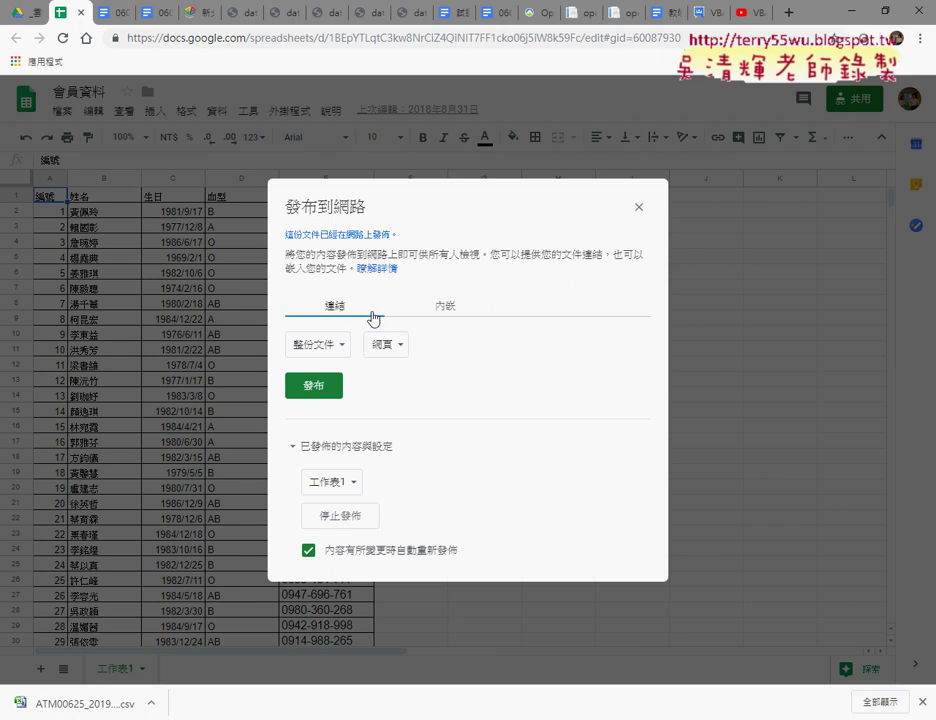
Choose 工作表1 as .csv, then stop the existing publication
click(332, 347)
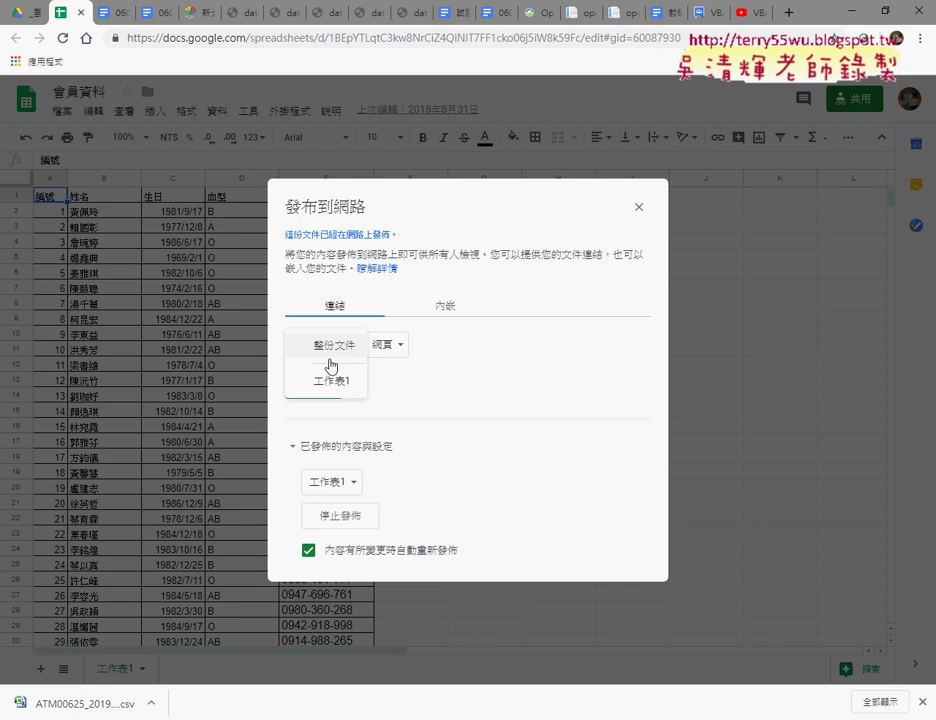
click(332, 382)
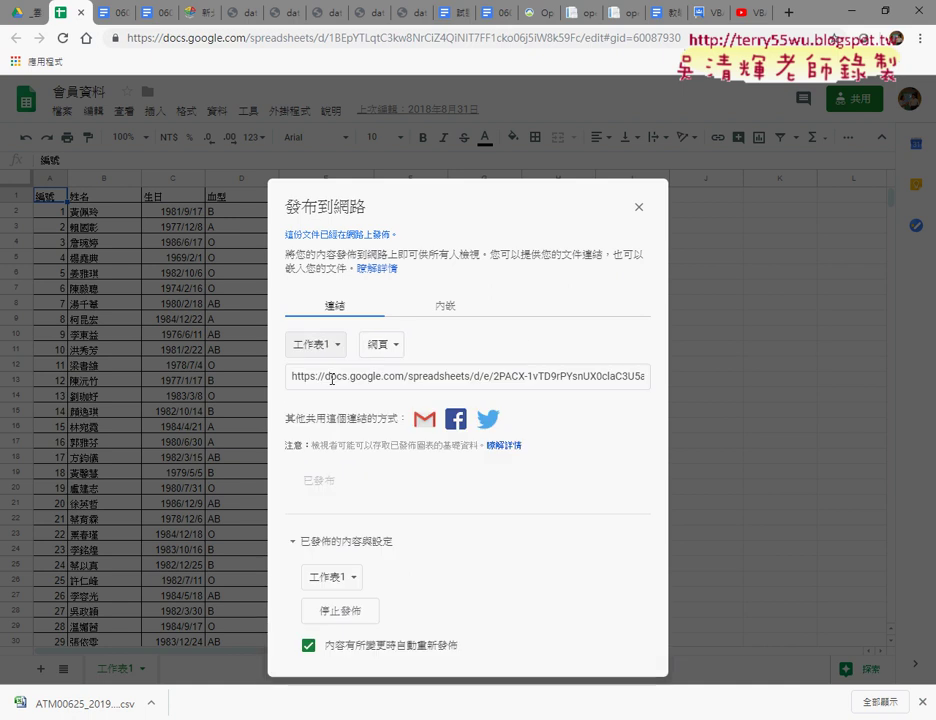
click(388, 345)
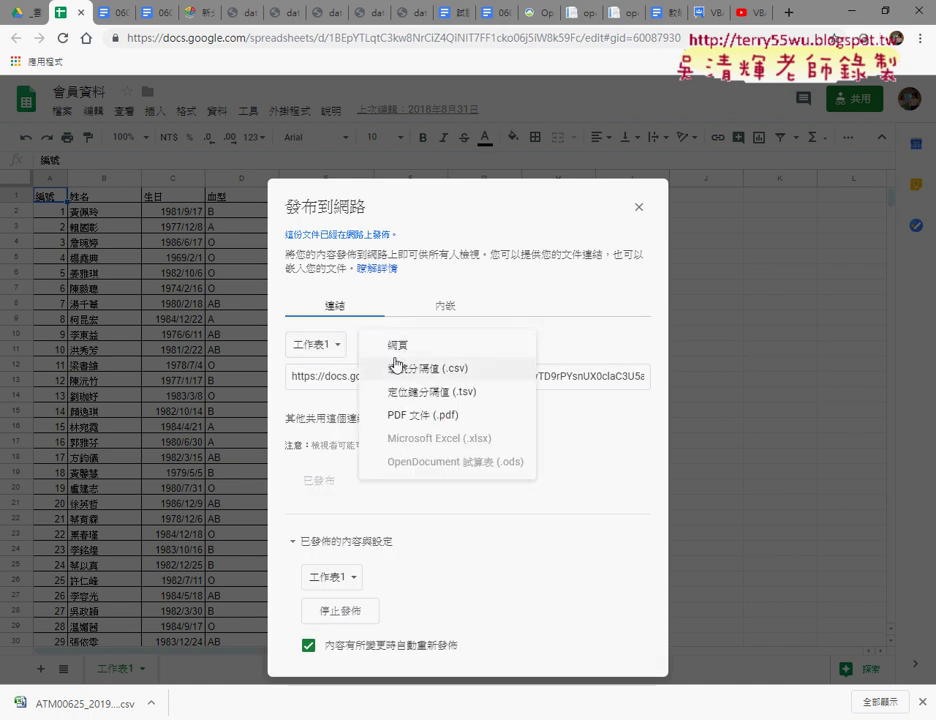
click(399, 370)
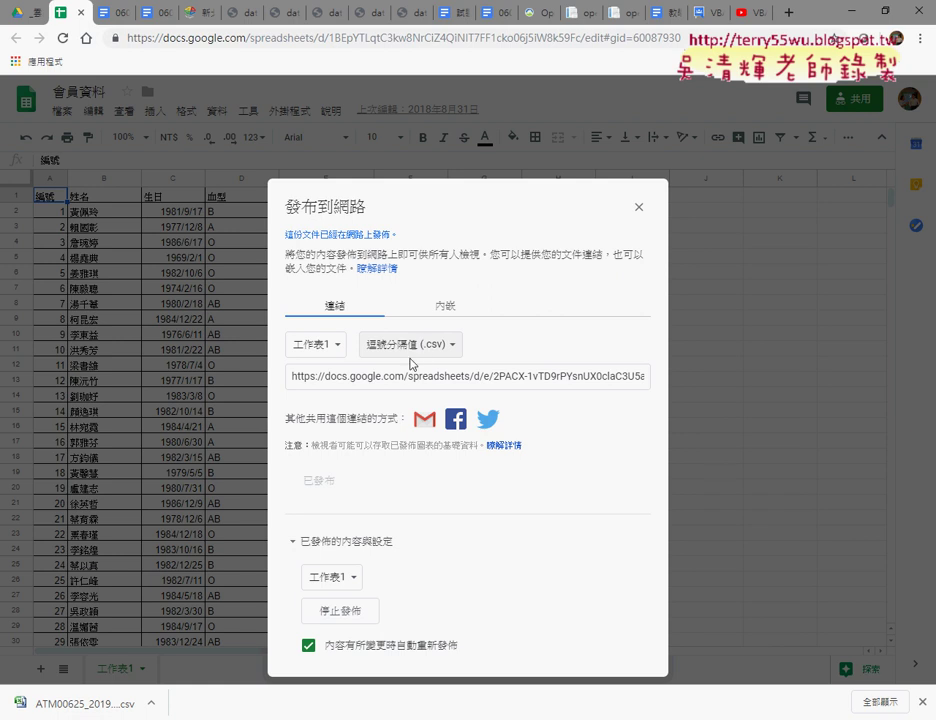
click(342, 612)
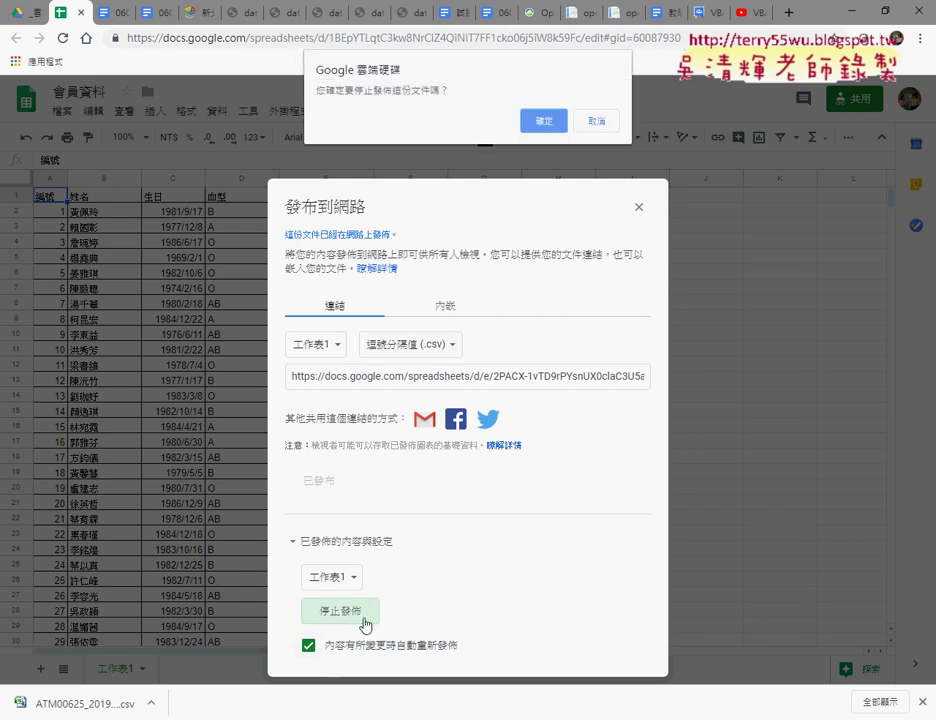
click(540, 120)
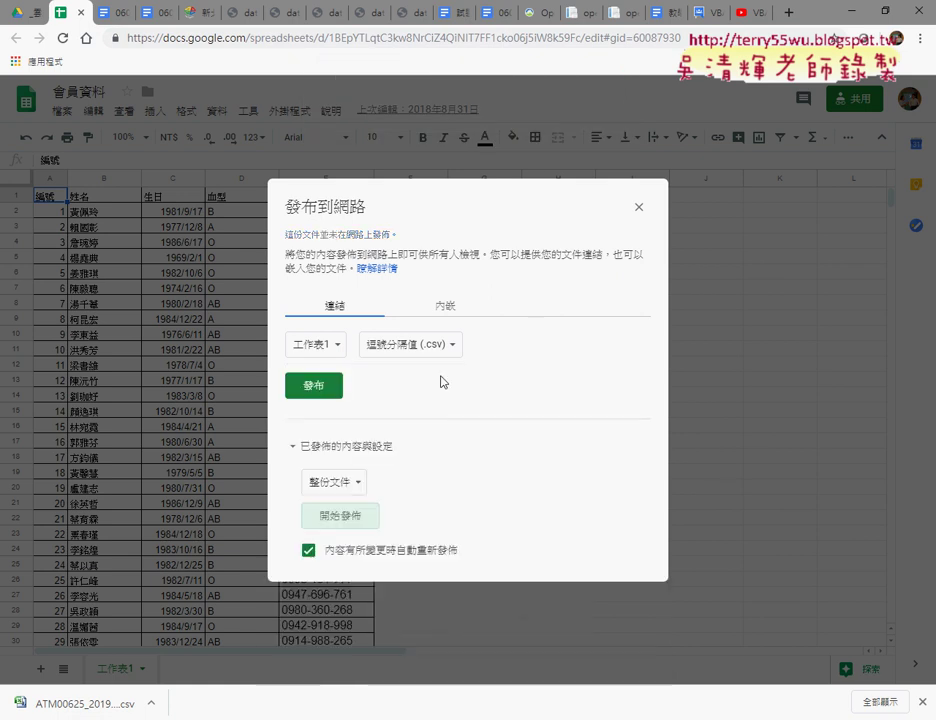
Limit published content to 工作表1, then start publishing and confirm
click(350, 487)
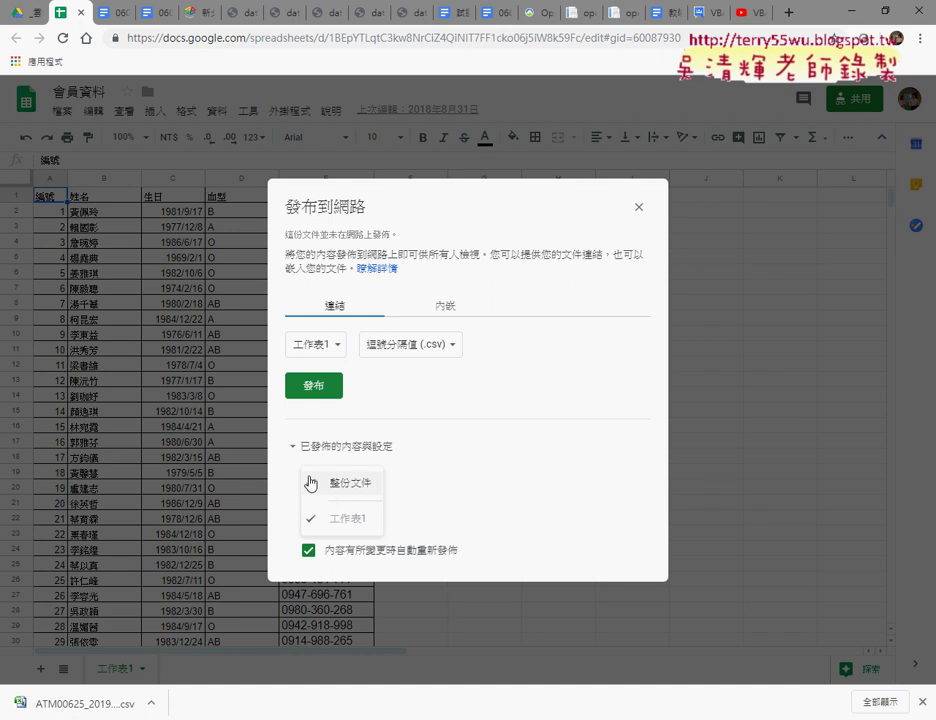
click(311, 483)
click(321, 522)
click(441, 495)
click(347, 532)
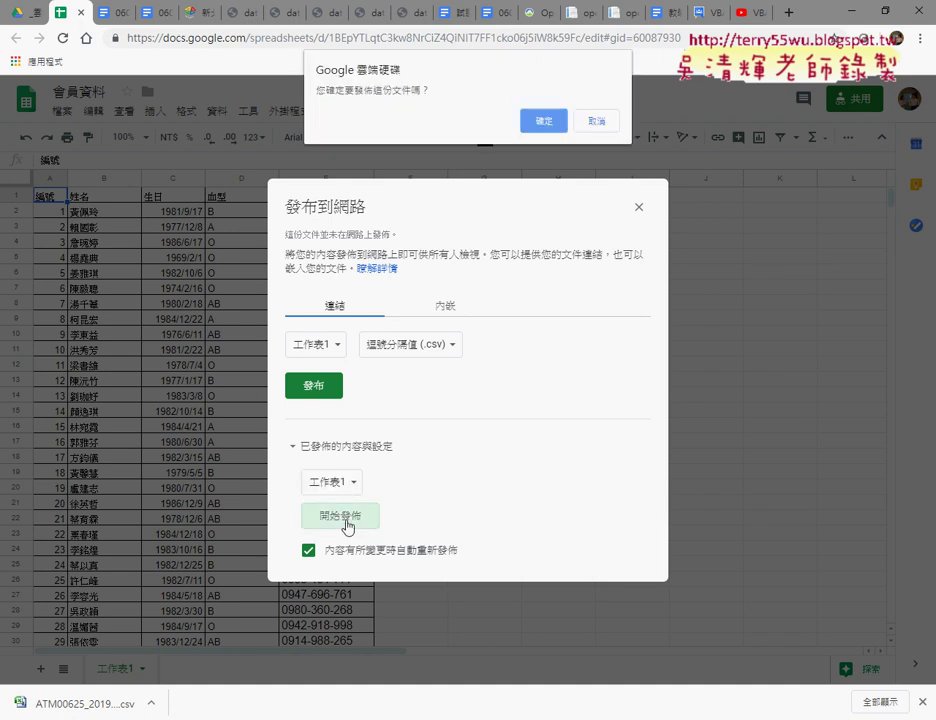
click(540, 115)
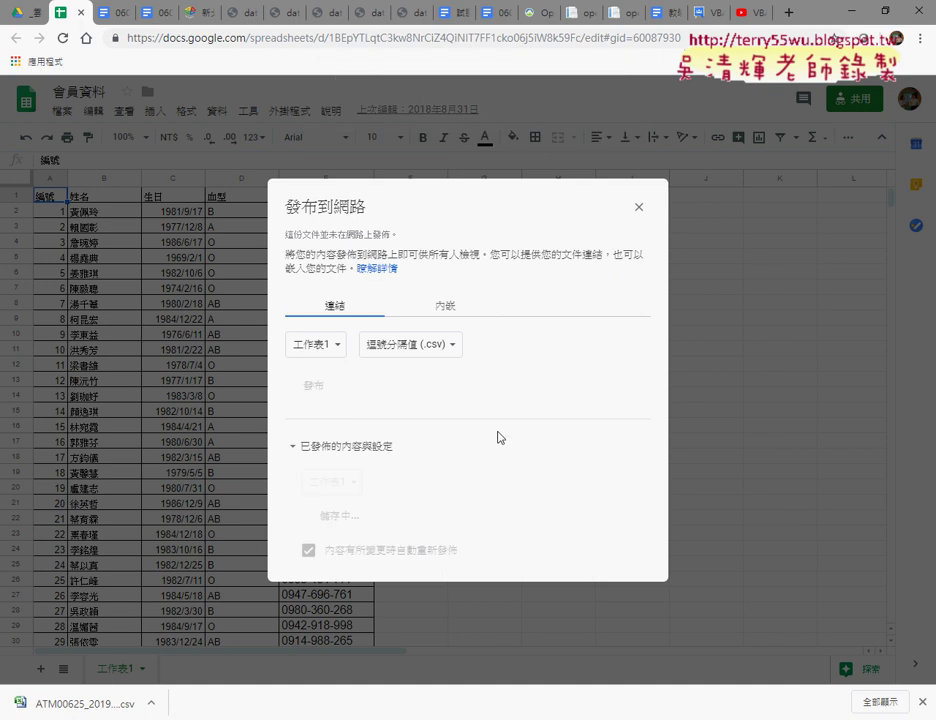
Copy the published CSV link and load it in a new tab to download the 會員資料 CSV
right_click(538, 326)
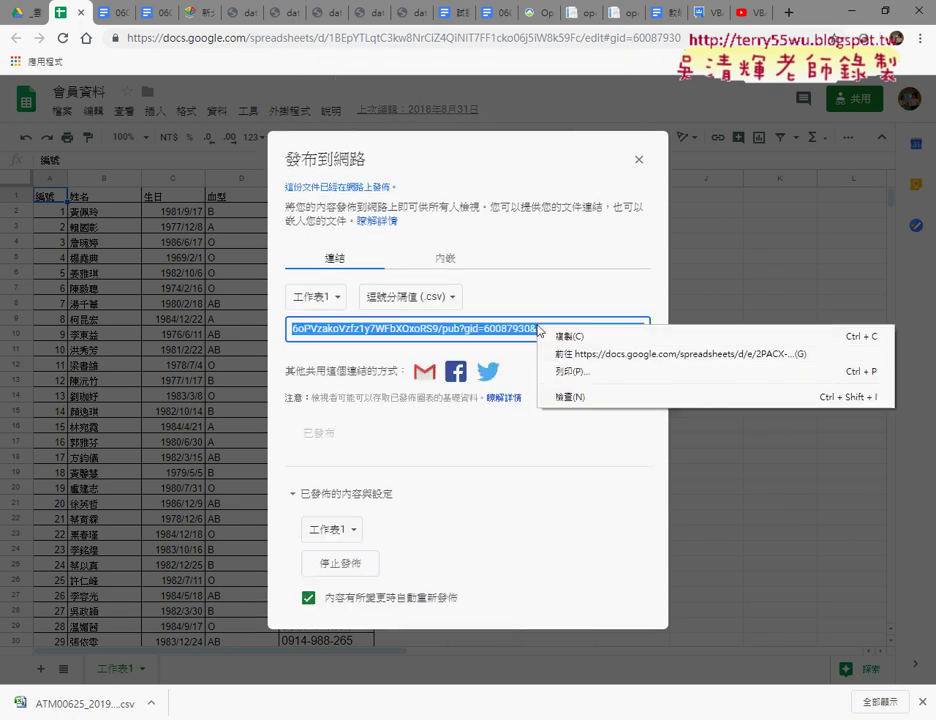
click(562, 337)
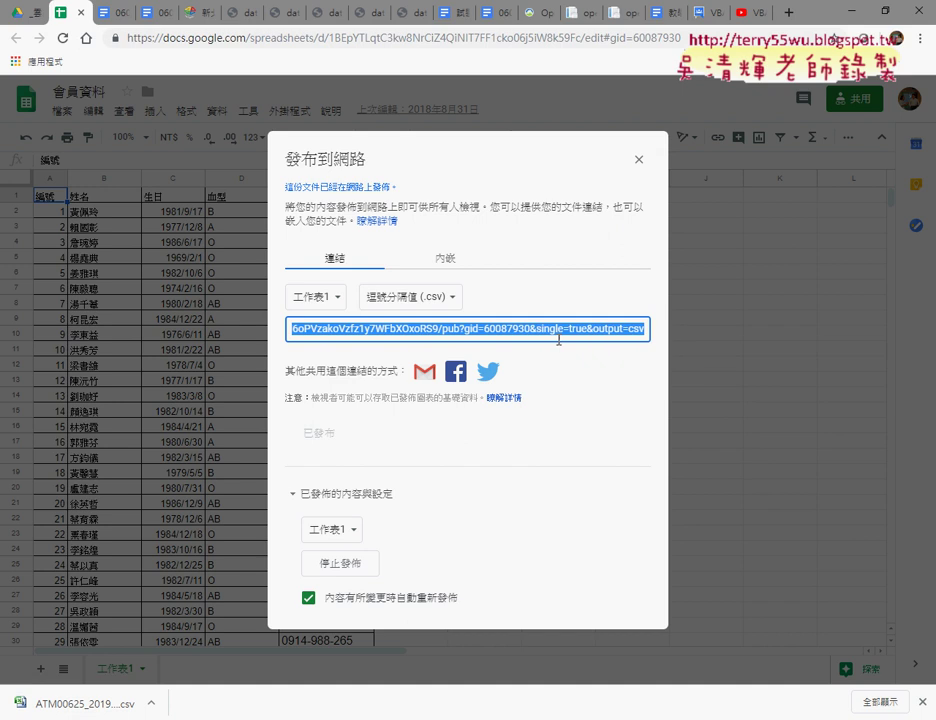
click(790, 13)
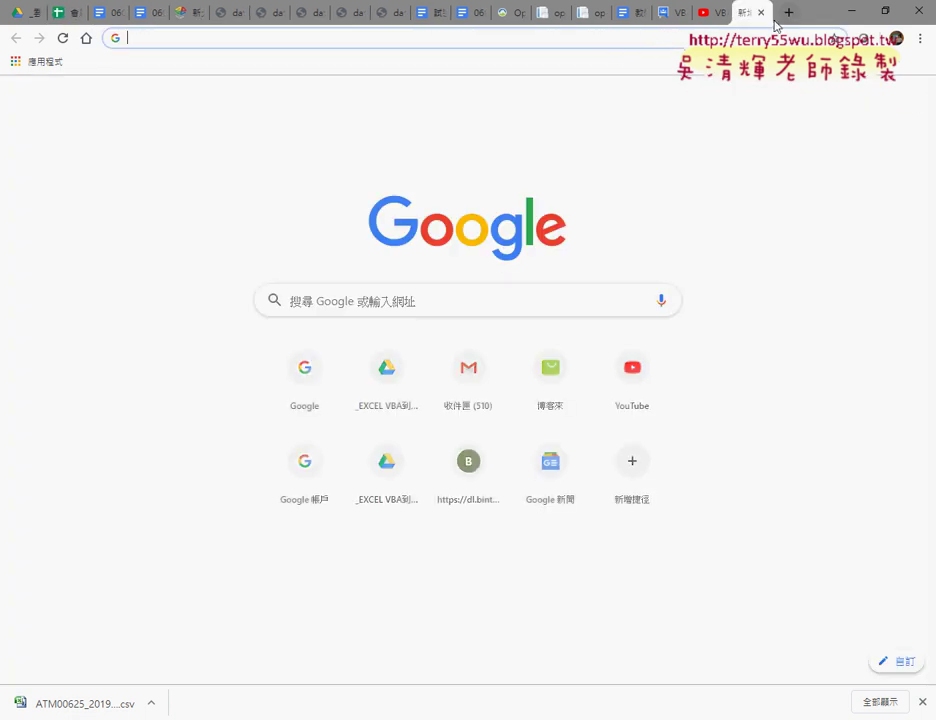
right_click(611, 39)
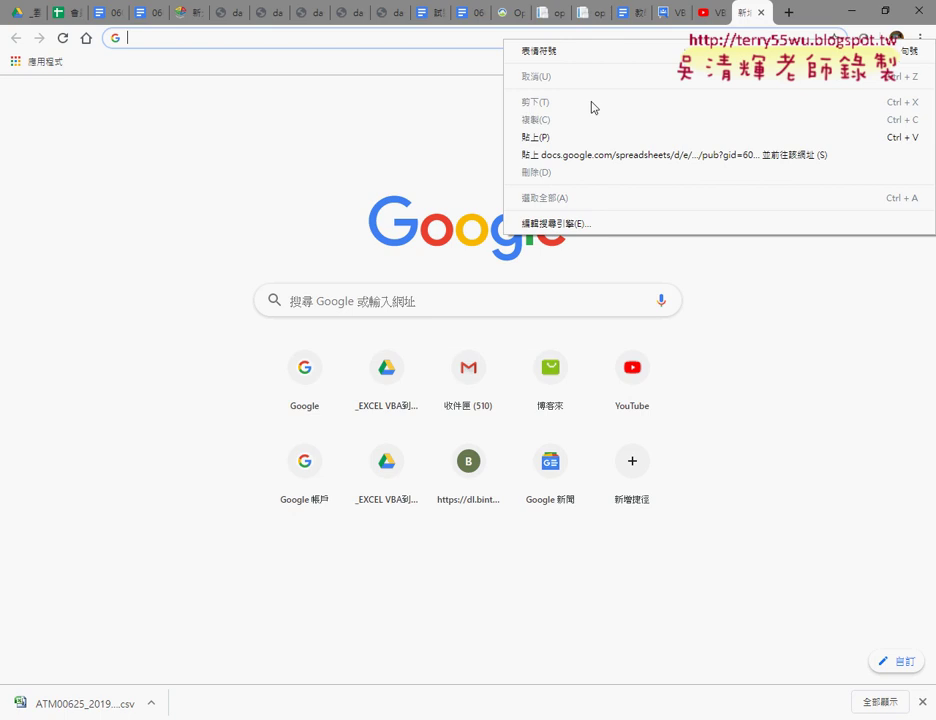
click(589, 136)
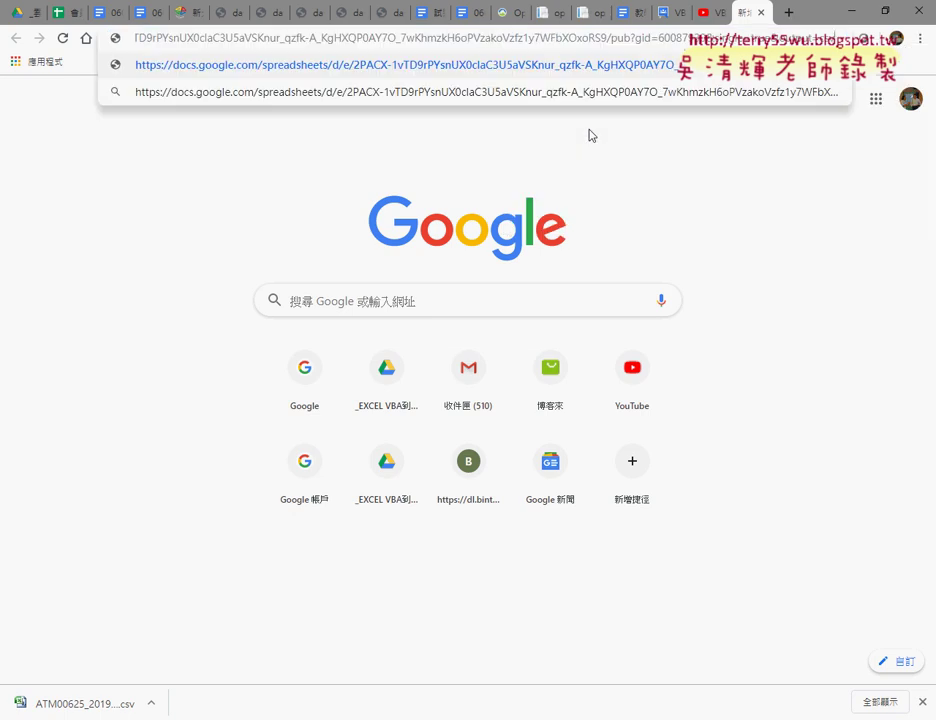
key(Return)
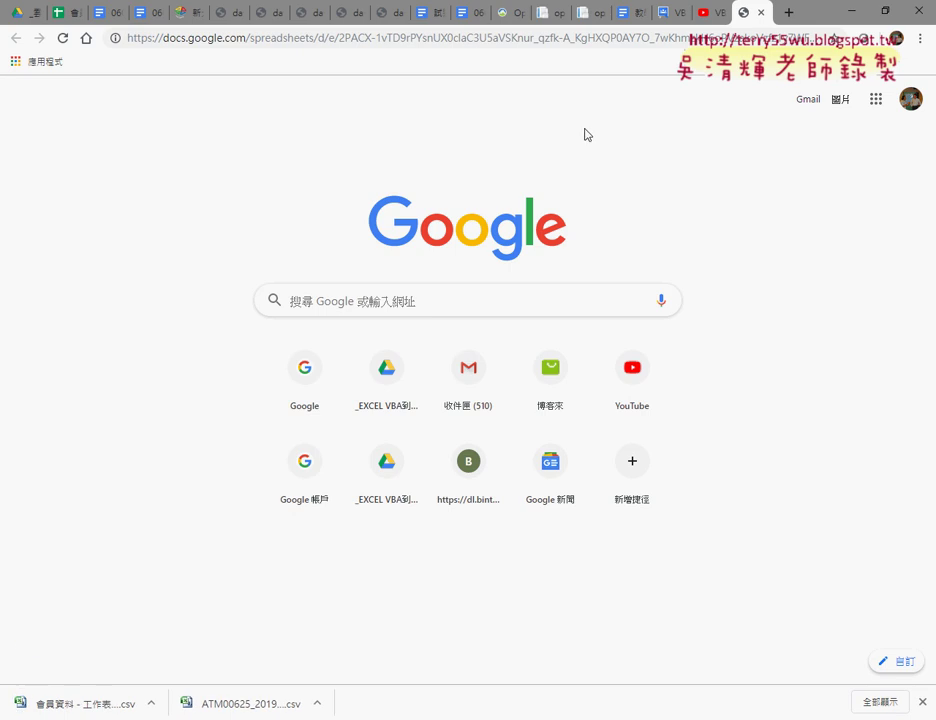
Open the downloaded 會員資料 CSV from its folder in Excel, then close it and pm25xml.csv
click(151, 703)
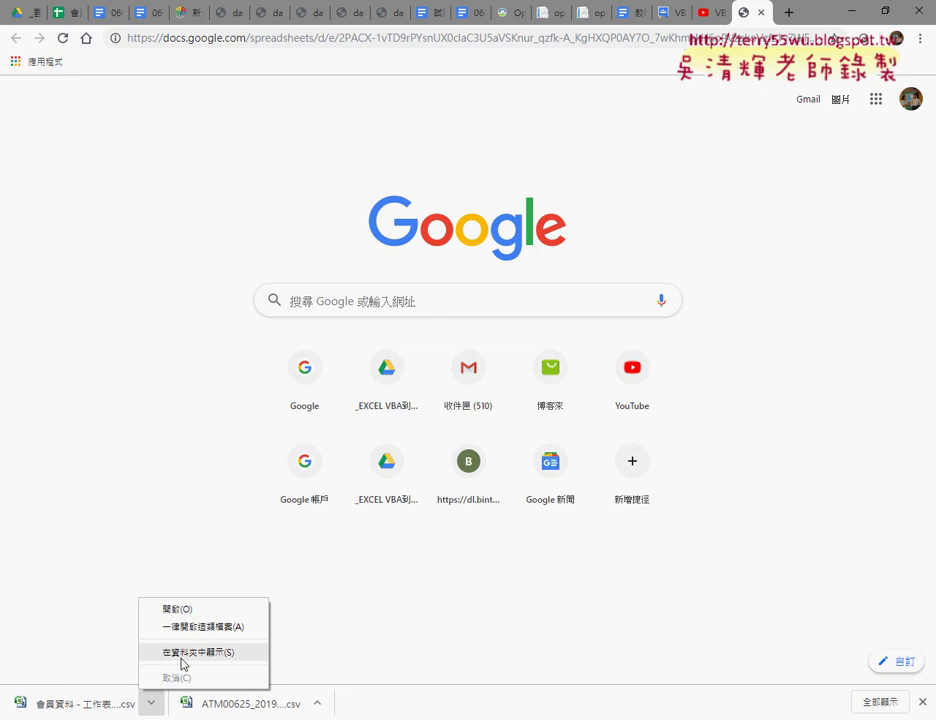
click(180, 656)
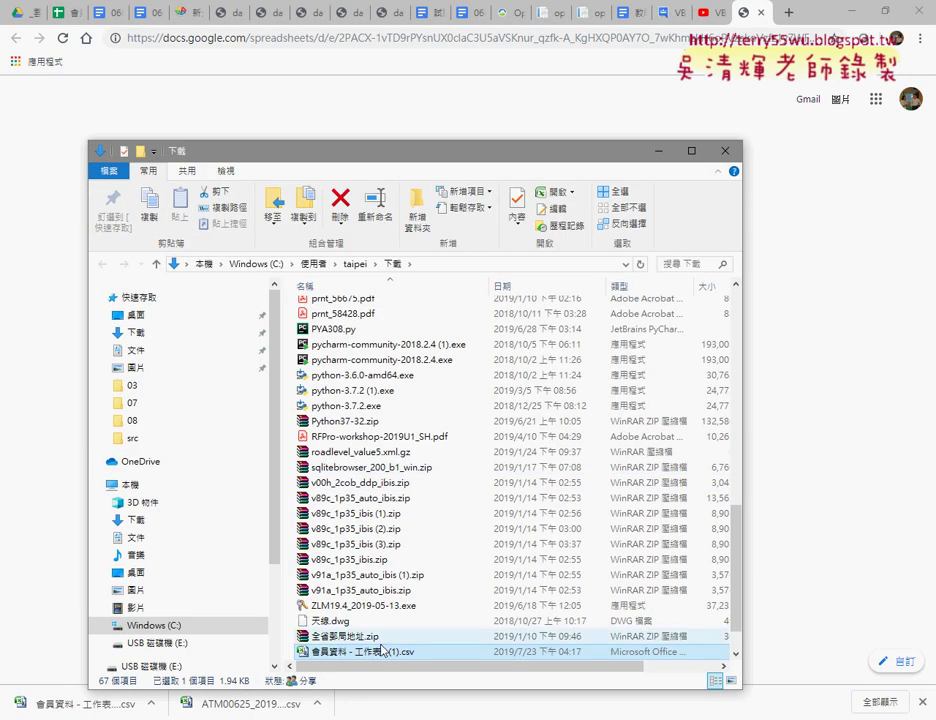
double_click(383, 652)
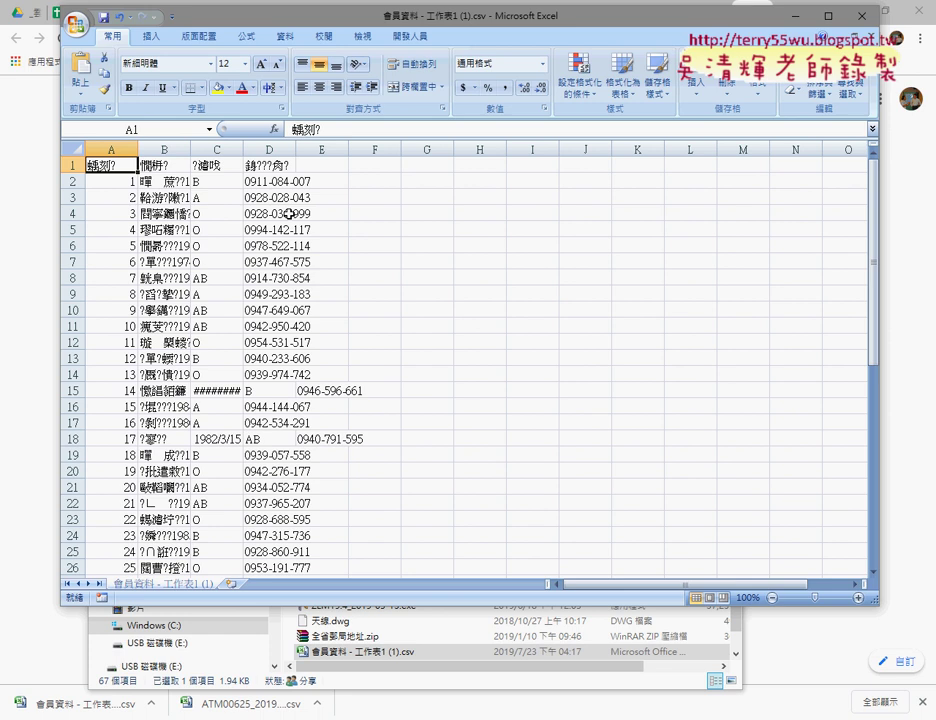
click(860, 16)
click(860, 16)
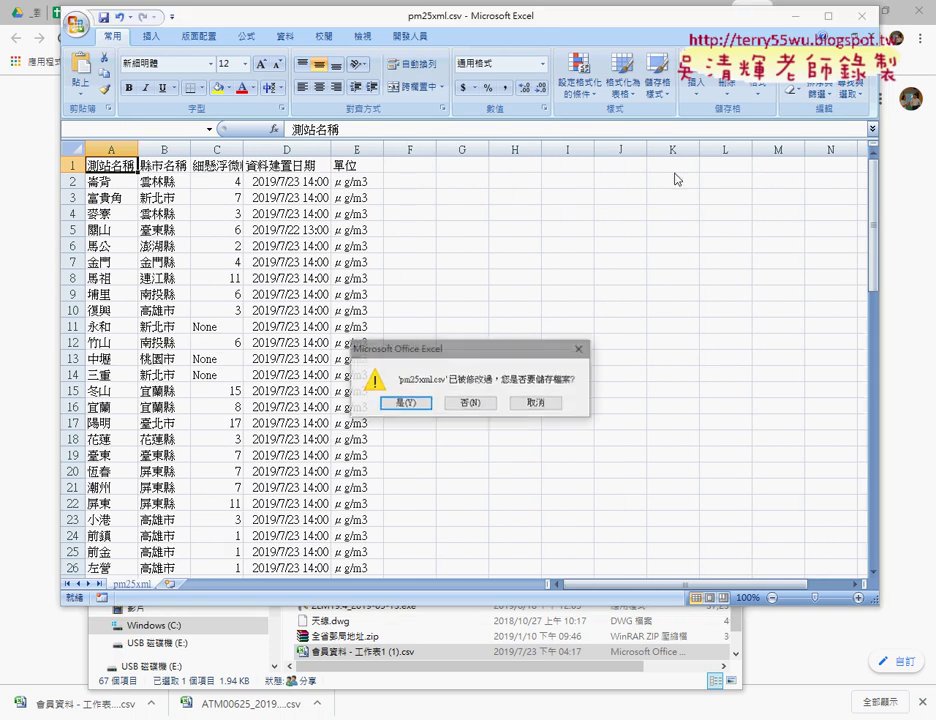
Close Excel without saving, then reopen and close the Publish to web settings in the 會員資料 sheet
key(n)
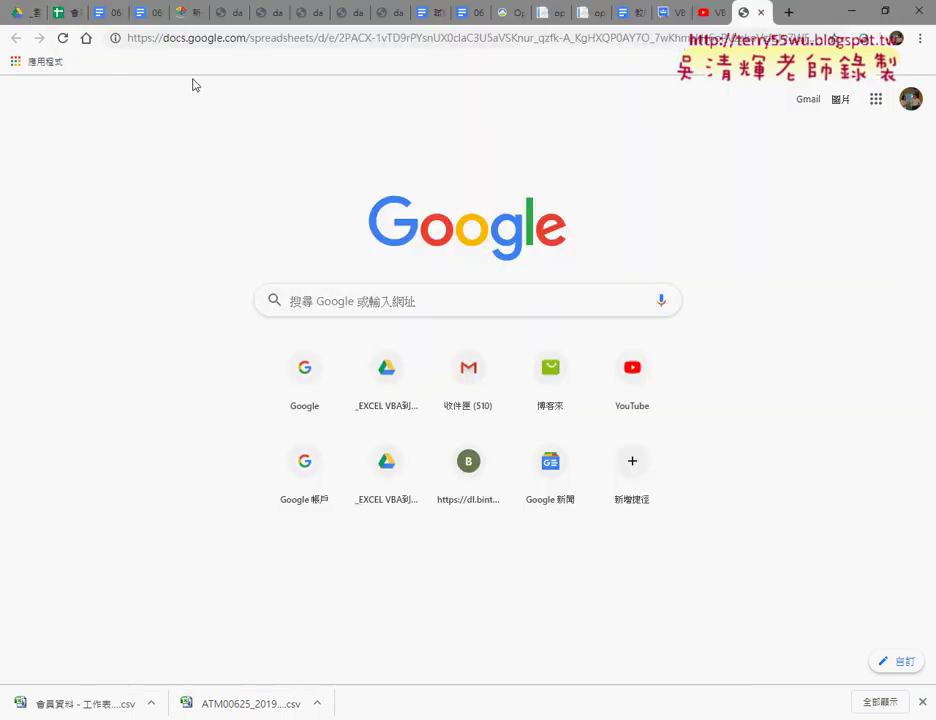
click(58, 18)
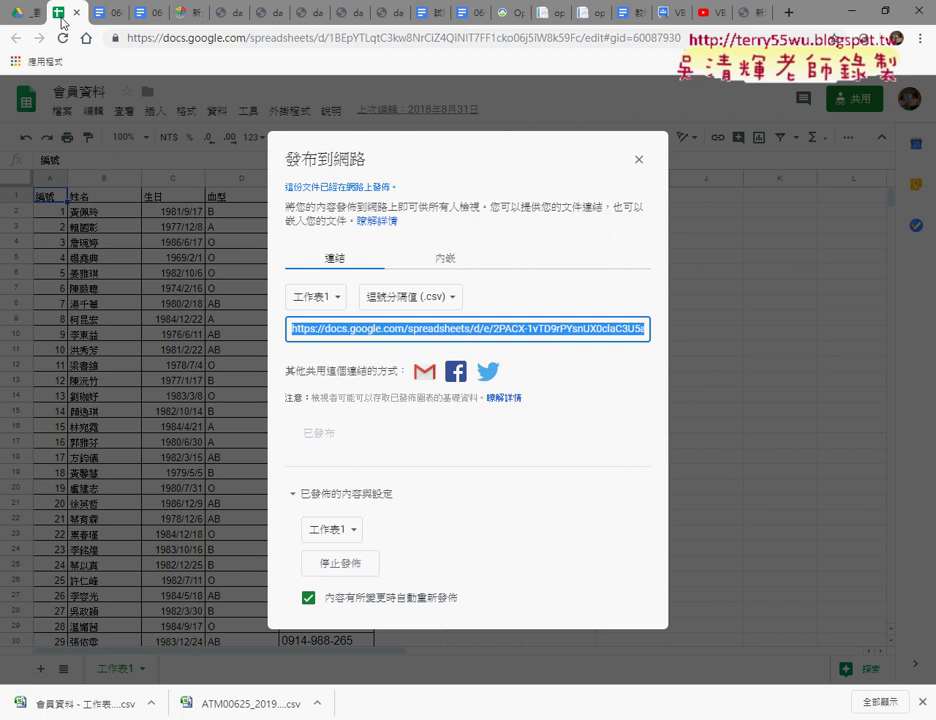
click(638, 158)
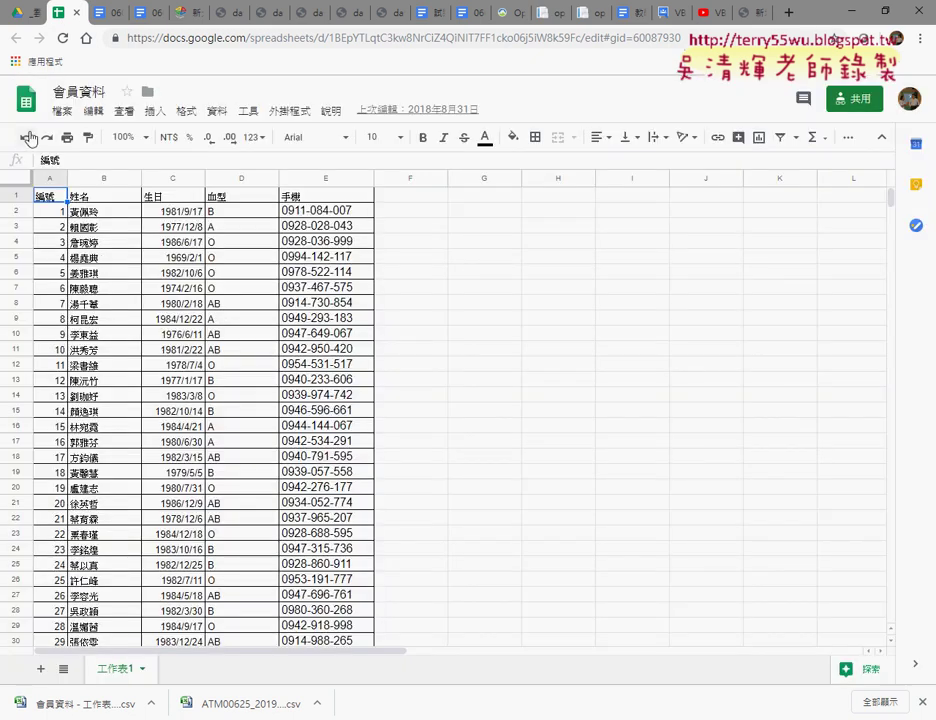
click(60, 116)
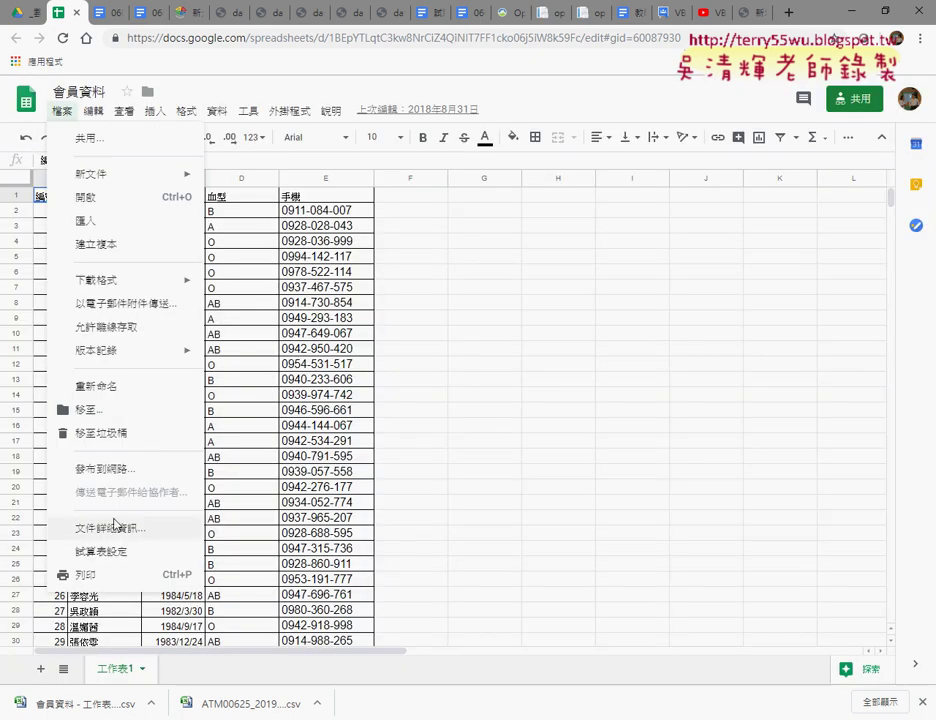
click(120, 470)
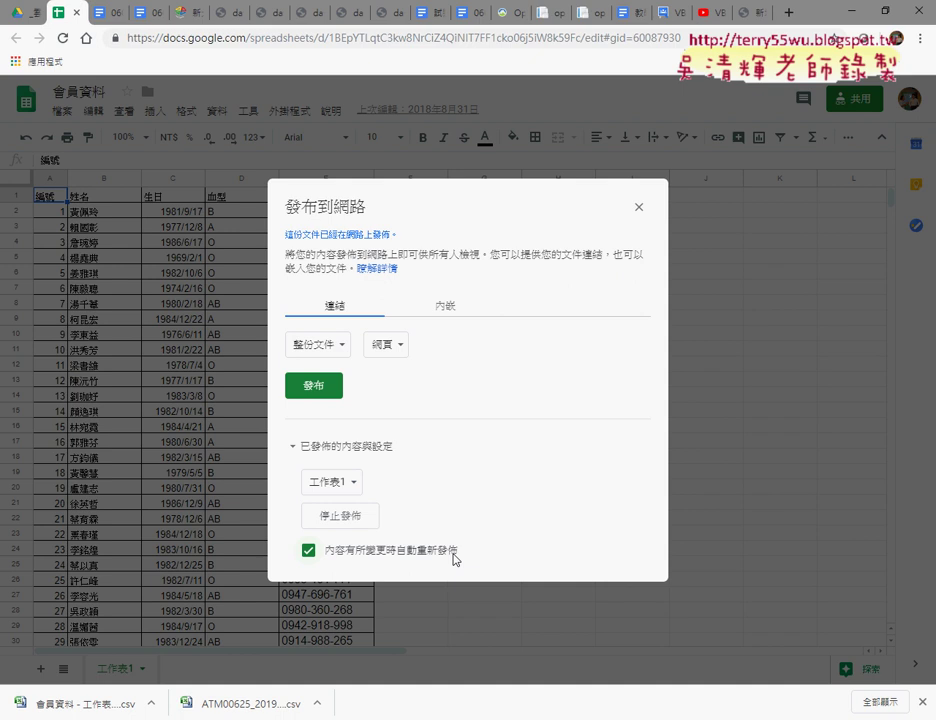
click(639, 207)
Replace the last three digits of the mobile number in E2 with 007
click(333, 211)
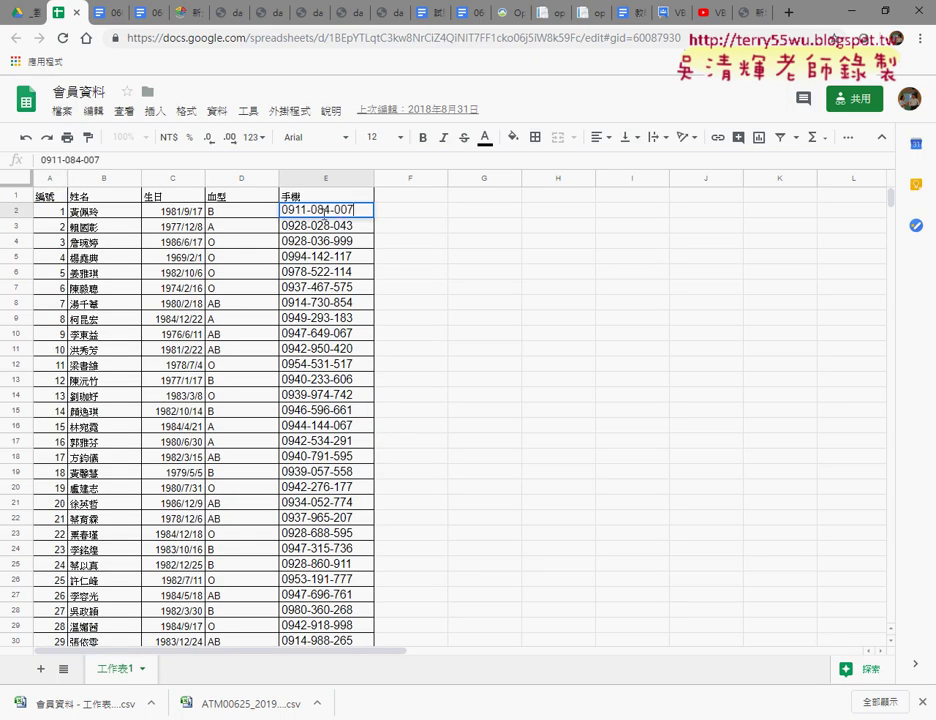
drag(335, 210, 418, 216)
text(00)
text(7)
key(Return)
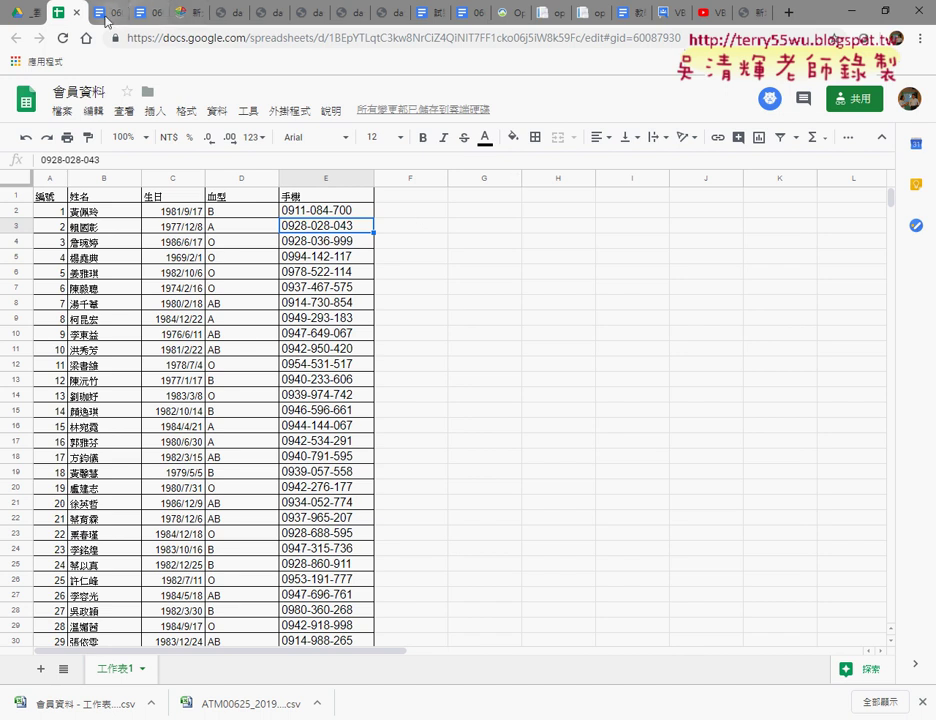
Open the 0603_GOOGLE雲端當CSV來源與CSV處理 document, scroll to Publish to web, then return to Drive
click(22, 12)
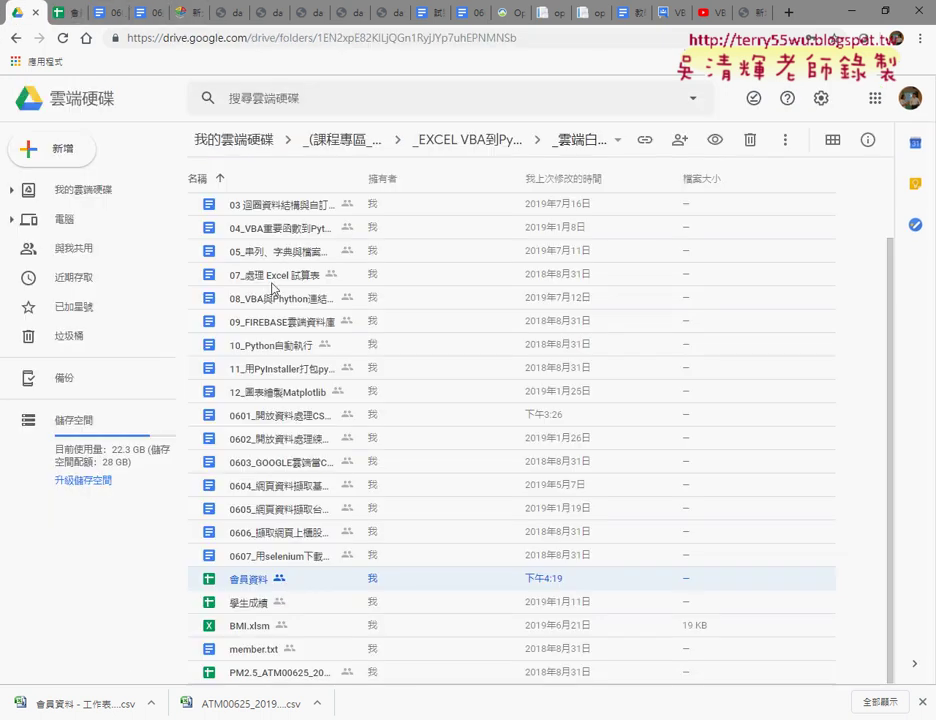
scroll(272, 560, up, 1)
scroll(272, 568, down, 1)
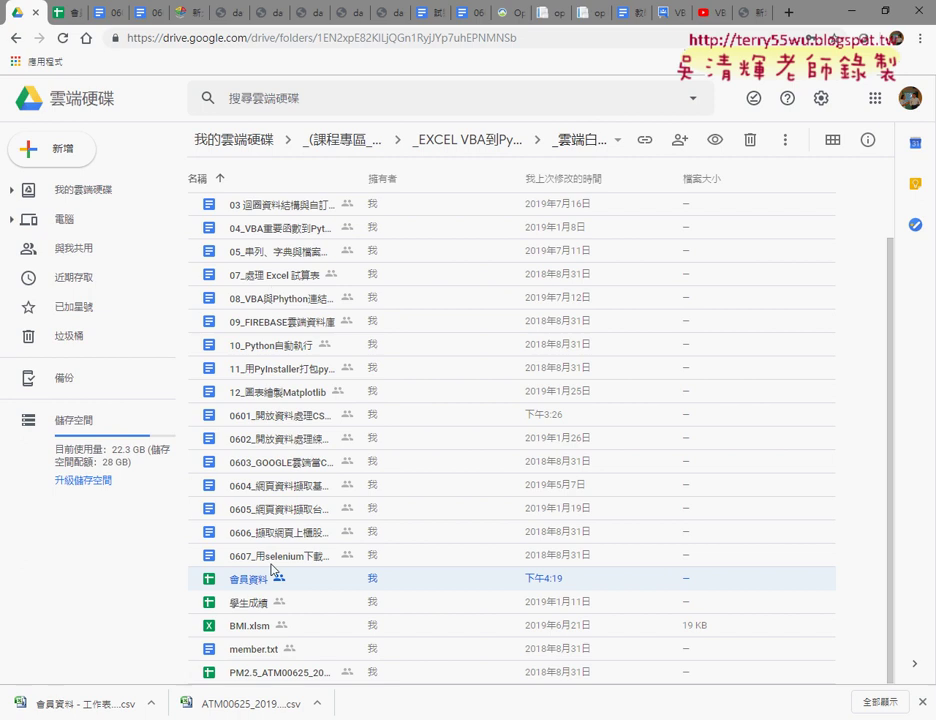
double_click(314, 470)
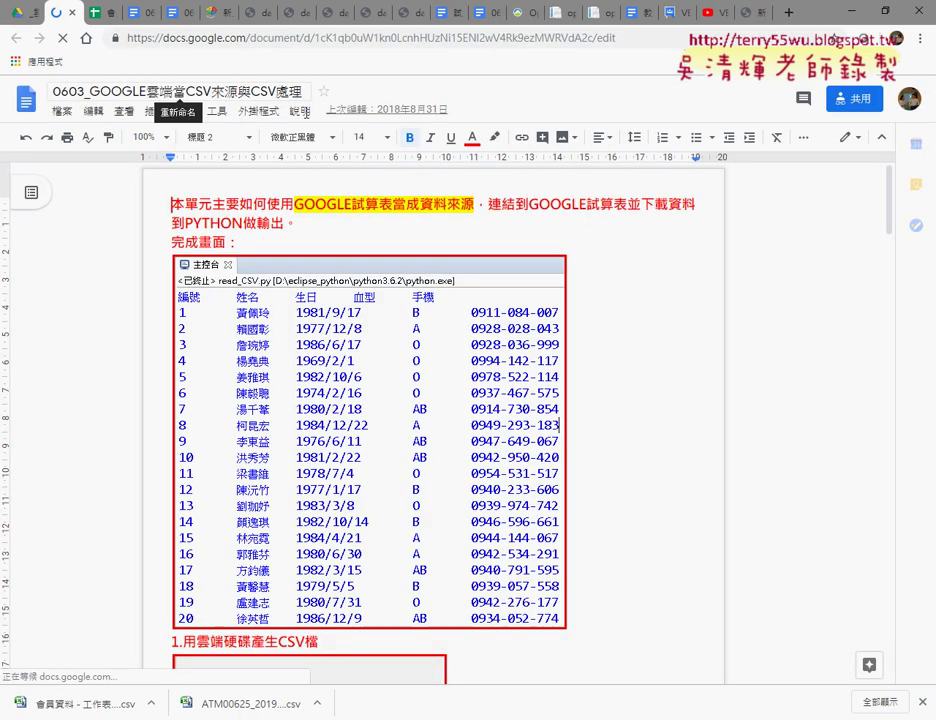
scroll(418, 340, down, 1)
scroll(468, 341, down, 4)
scroll(468, 341, down, 2)
scroll(468, 341, down, 2)
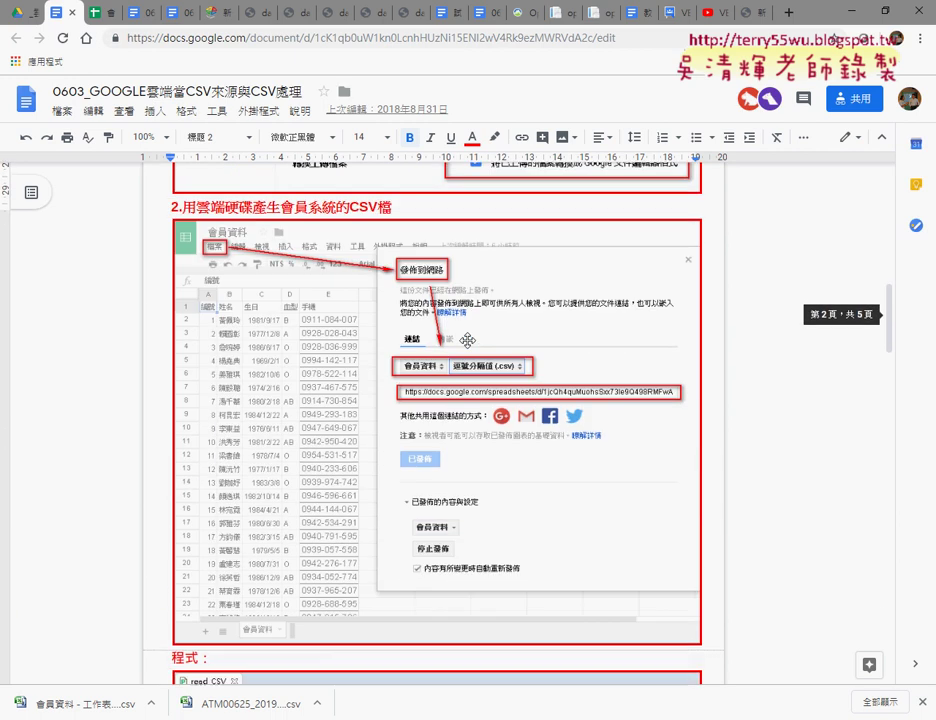
scroll(467, 340, down, 1)
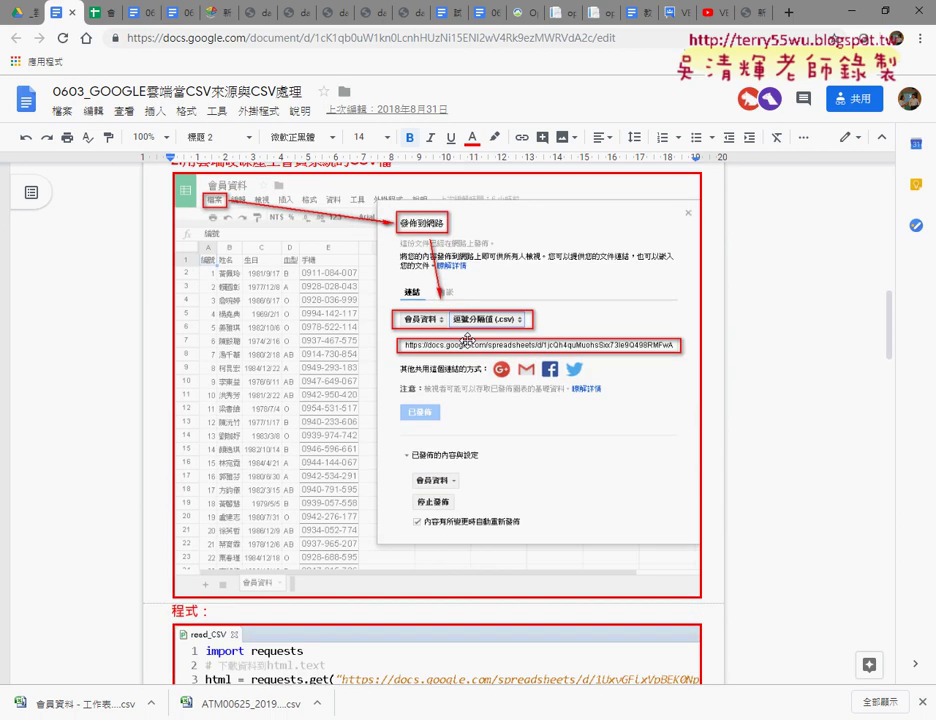
scroll(468, 341, down, 1)
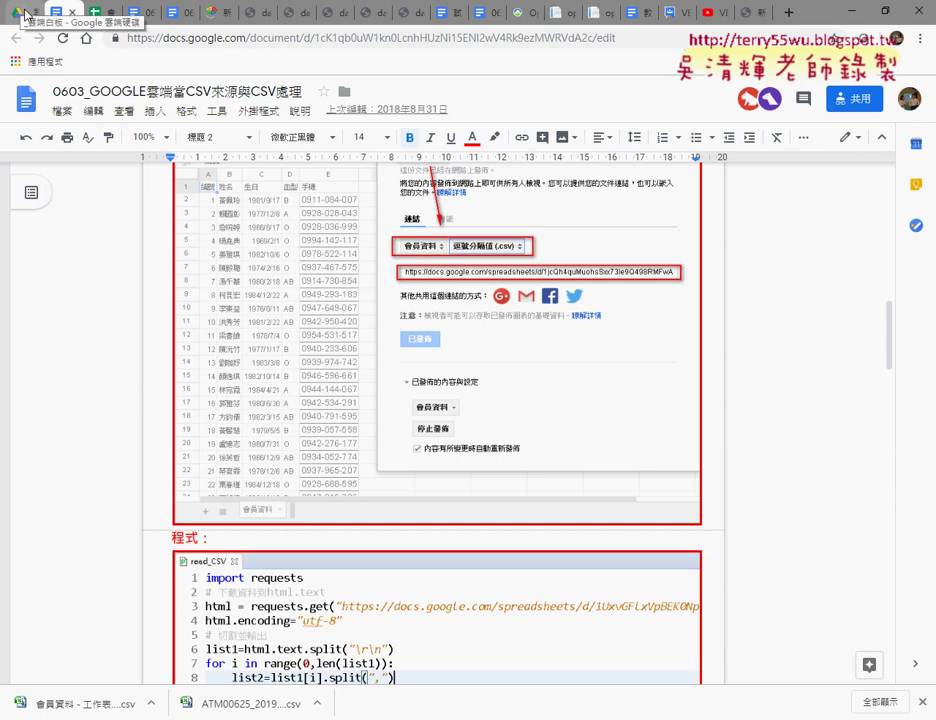
click(18, 12)
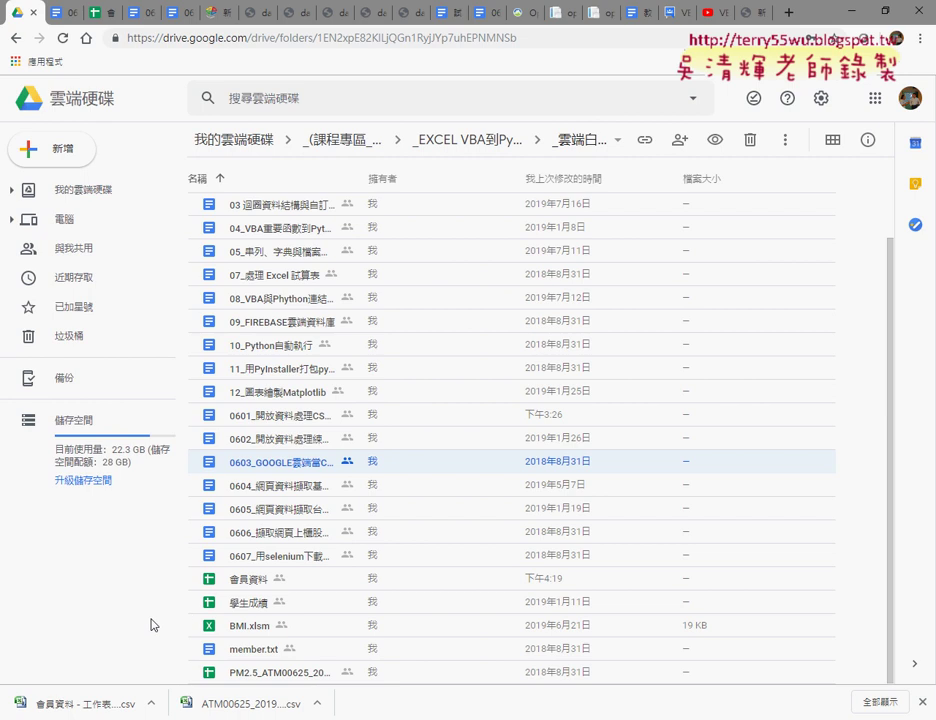
click(819, 100)
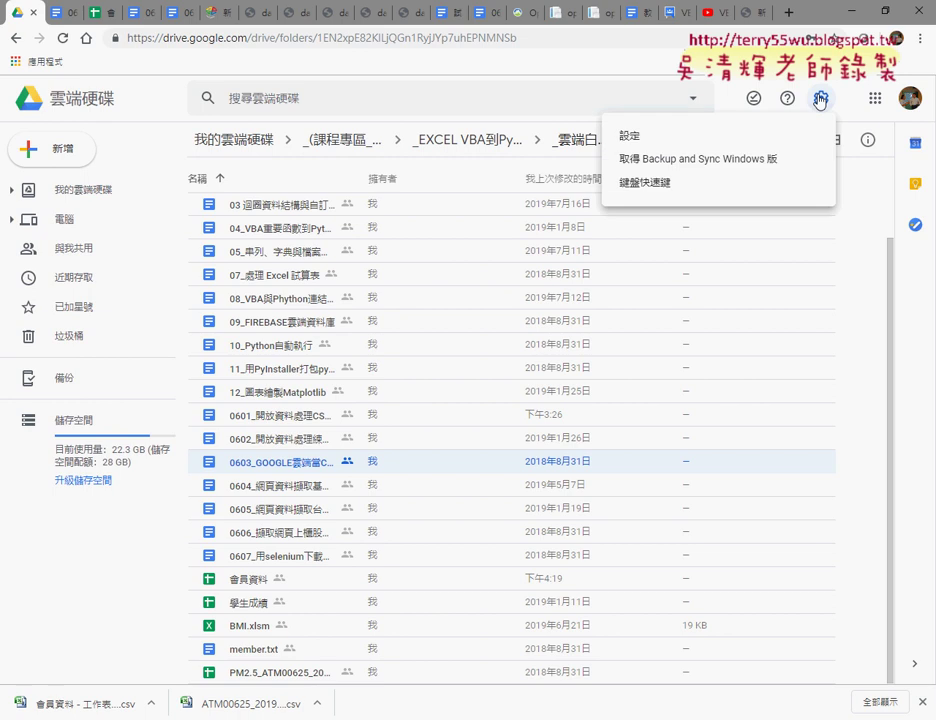
click(719, 143)
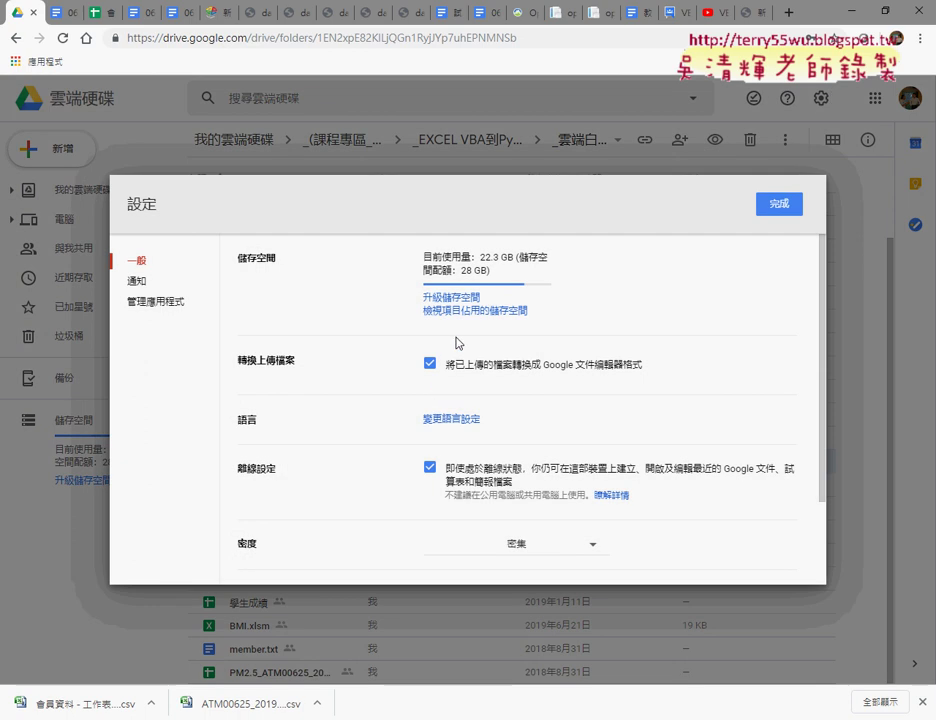
drag(452, 350, 460, 349)
mouse_move(224, 349)
mouse_down()
mouse_move(545, 366)
mouse_move(425, 372)
mouse_up()
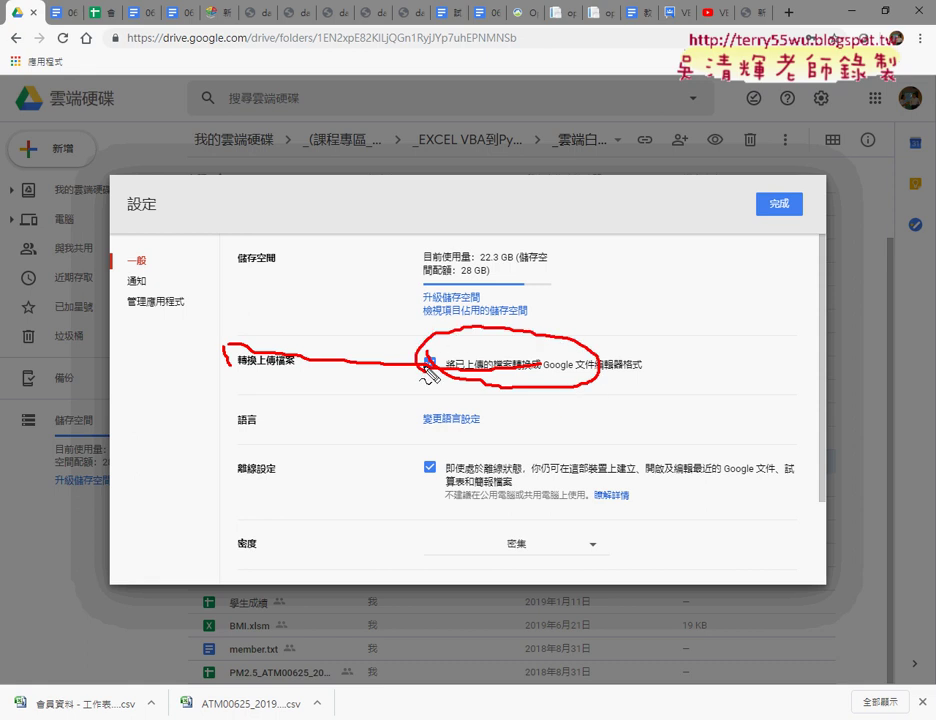
key(Escape)
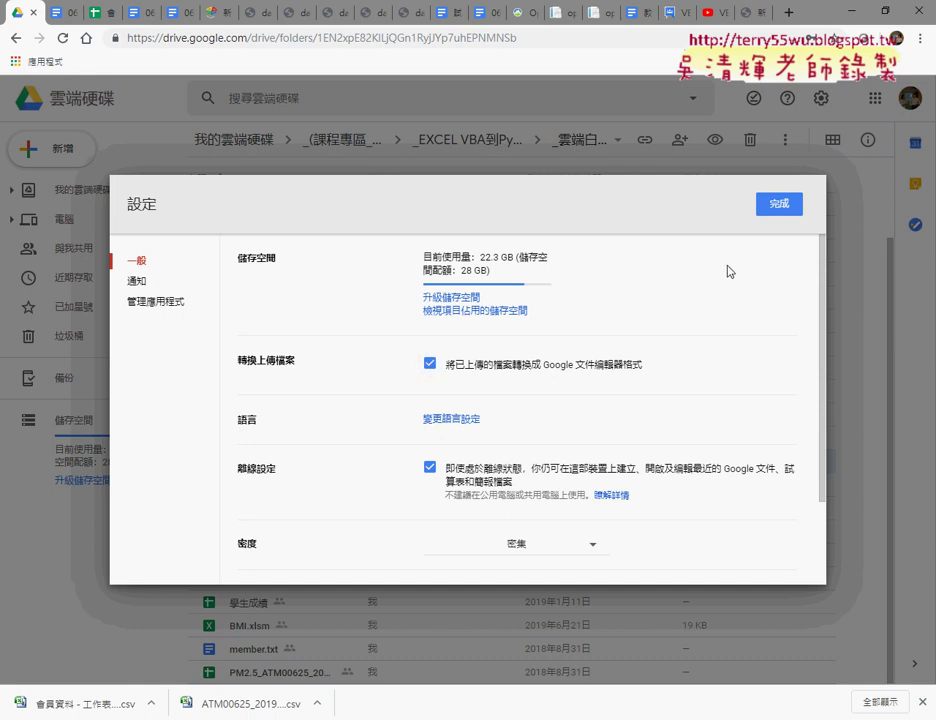
click(779, 205)
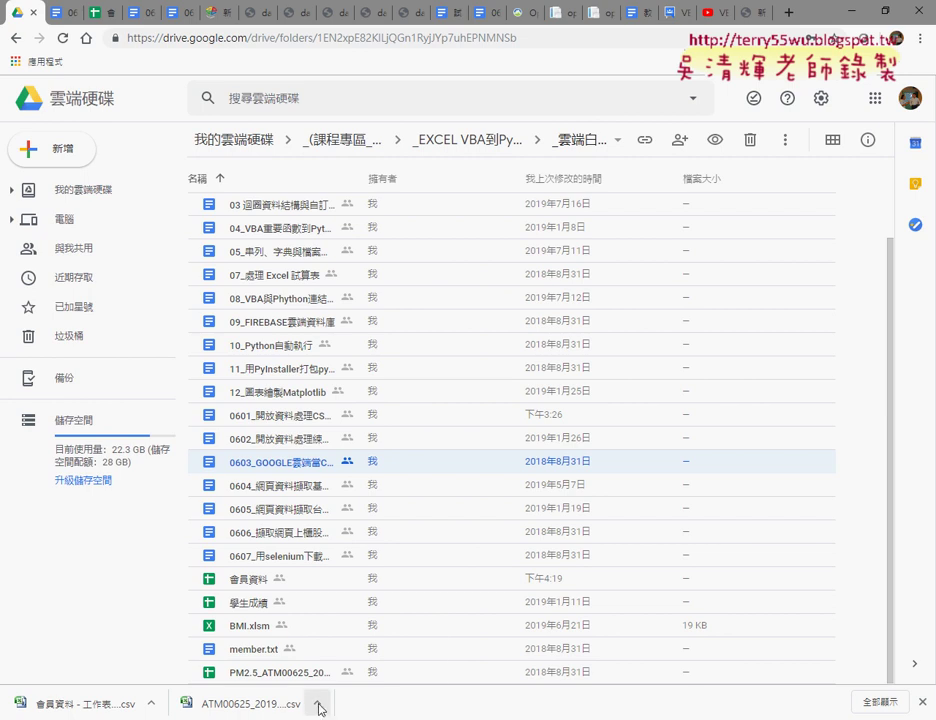
Reveal the downloaded ATM00625_20190723135722.csv in the Downloads folder and scroll through its contents
click(318, 703)
click(367, 648)
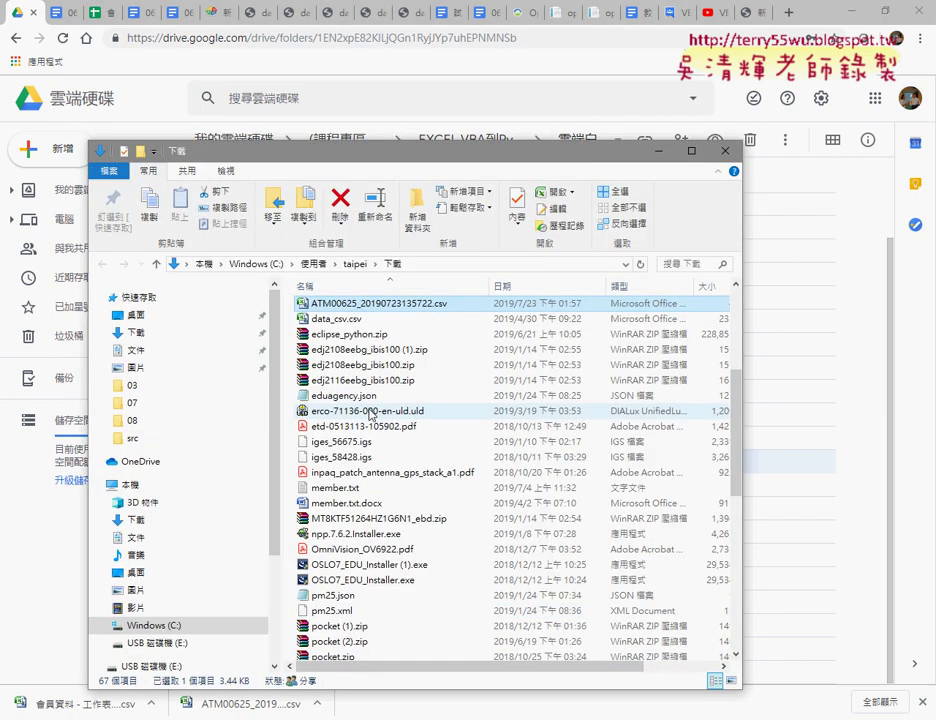
scroll(340, 413, down, 3)
scroll(371, 413, down, 3)
scroll(371, 413, down, 4)
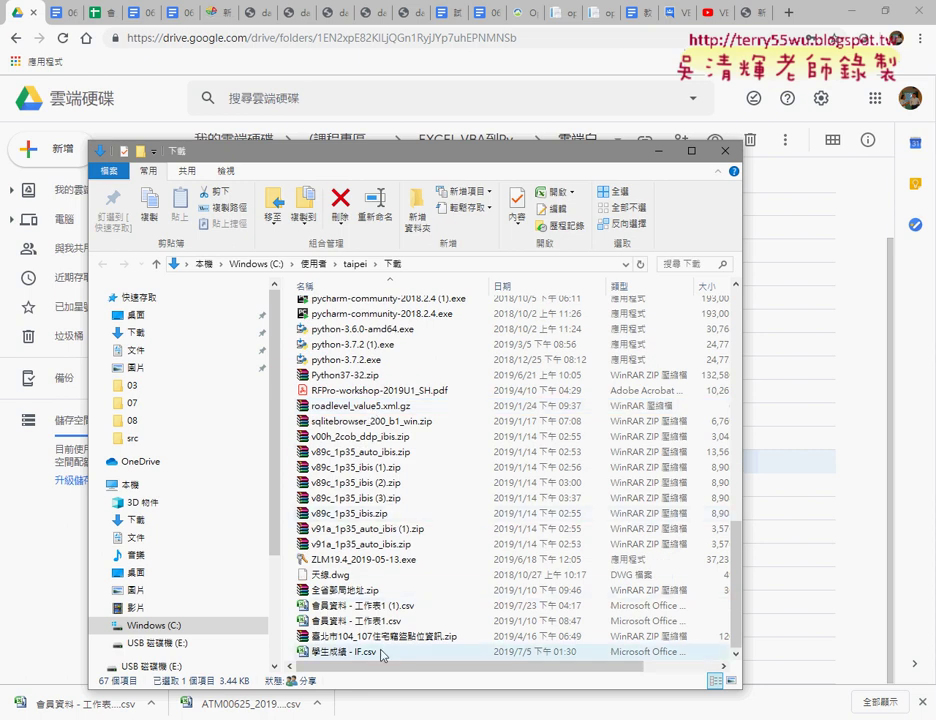
scroll(381, 655, up, 5)
scroll(381, 655, up, 3)
scroll(381, 653, up, 2)
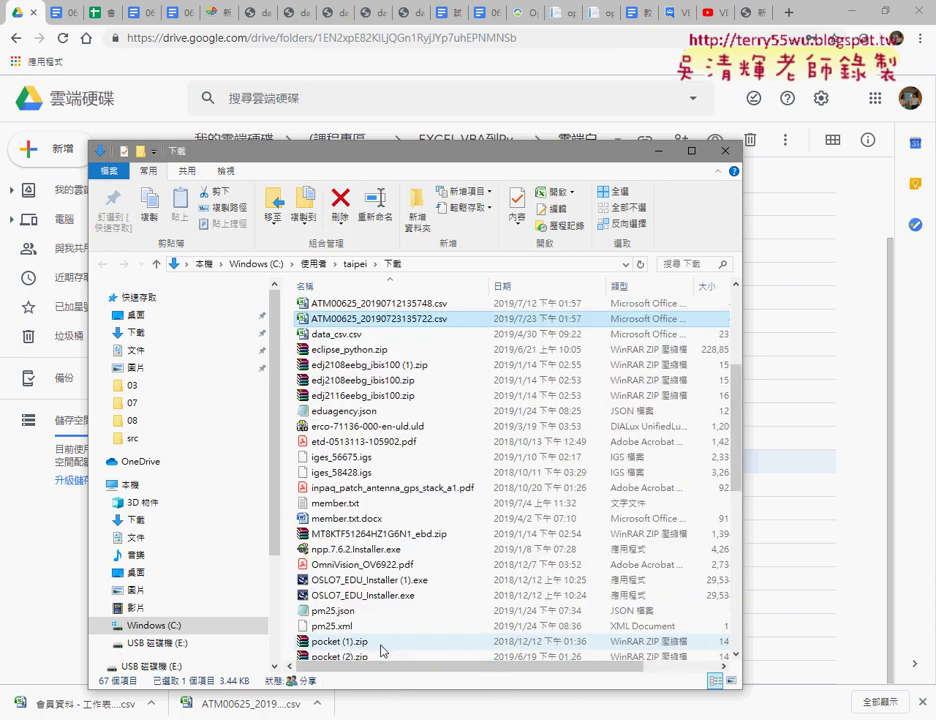
scroll(381, 650, up, 5)
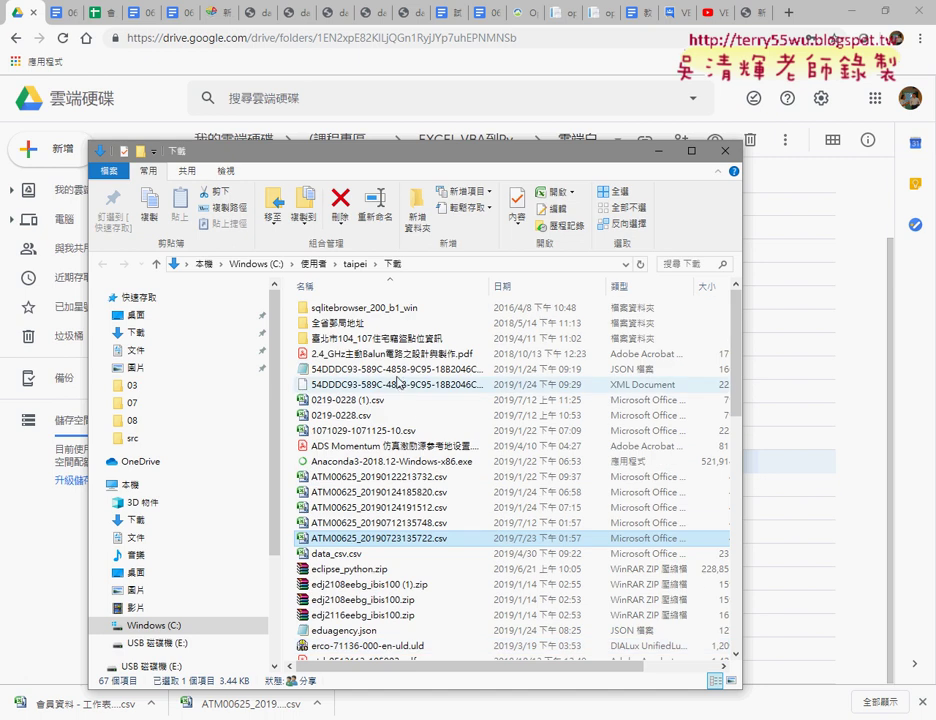
Browse the 臺北市104_107住宅竊盜點位資訊 and 全省郵局地址 folders, returning to 下載 each time
double_click(402, 339)
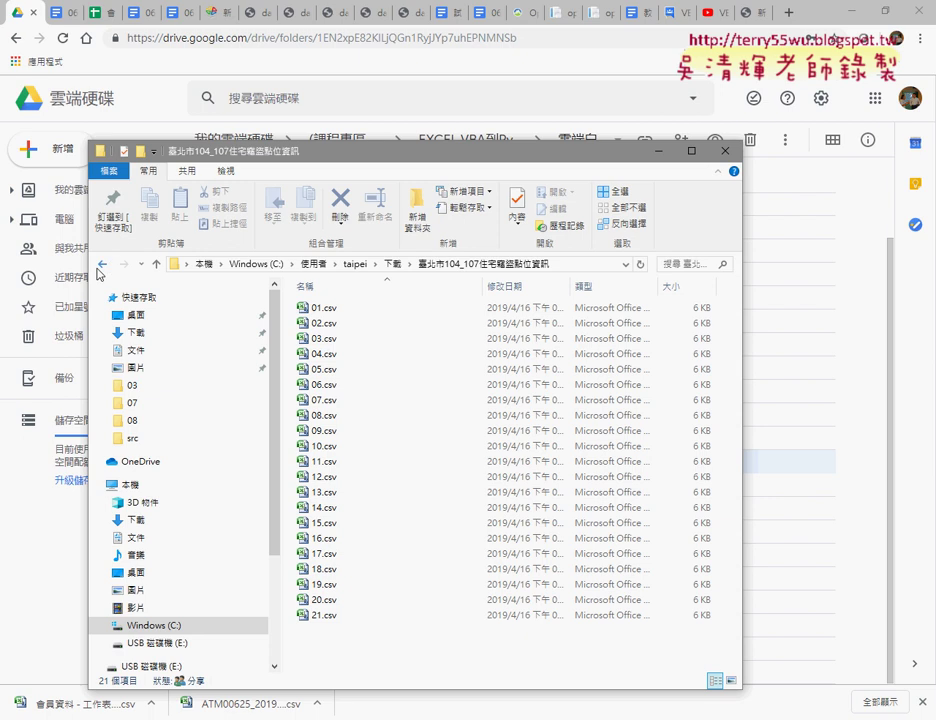
click(101, 265)
scroll(350, 437, down, 2)
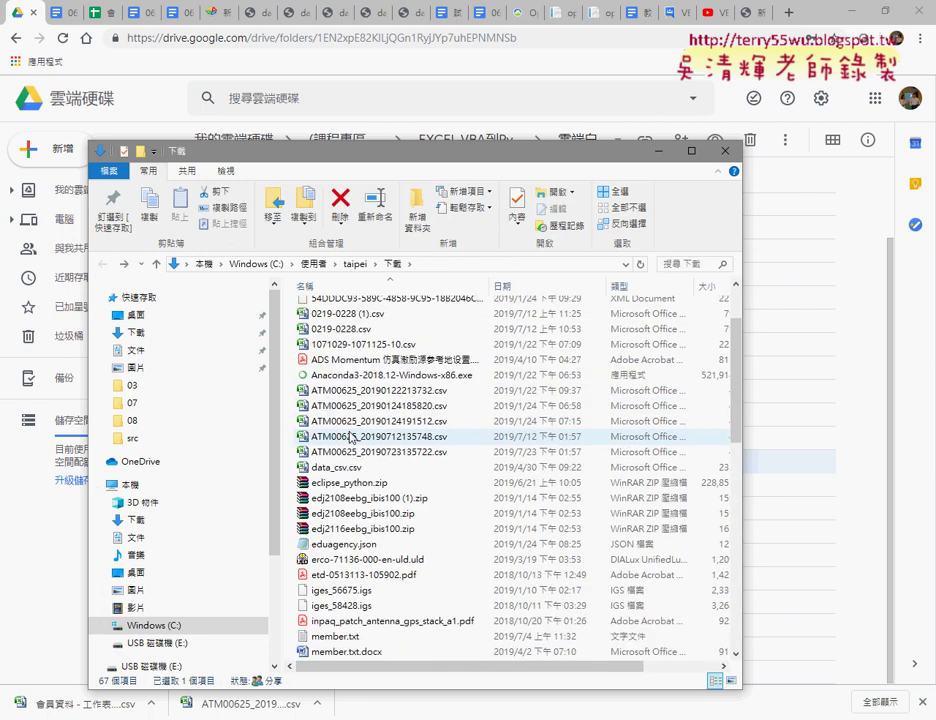
scroll(350, 437, down, 1)
scroll(350, 437, up, 2)
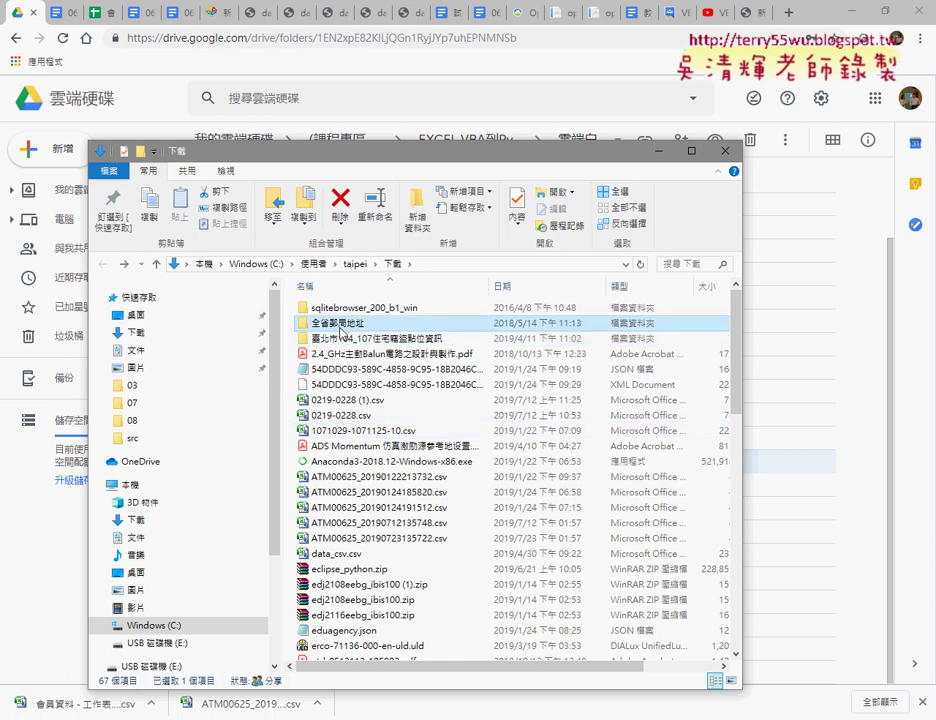
double_click(340, 325)
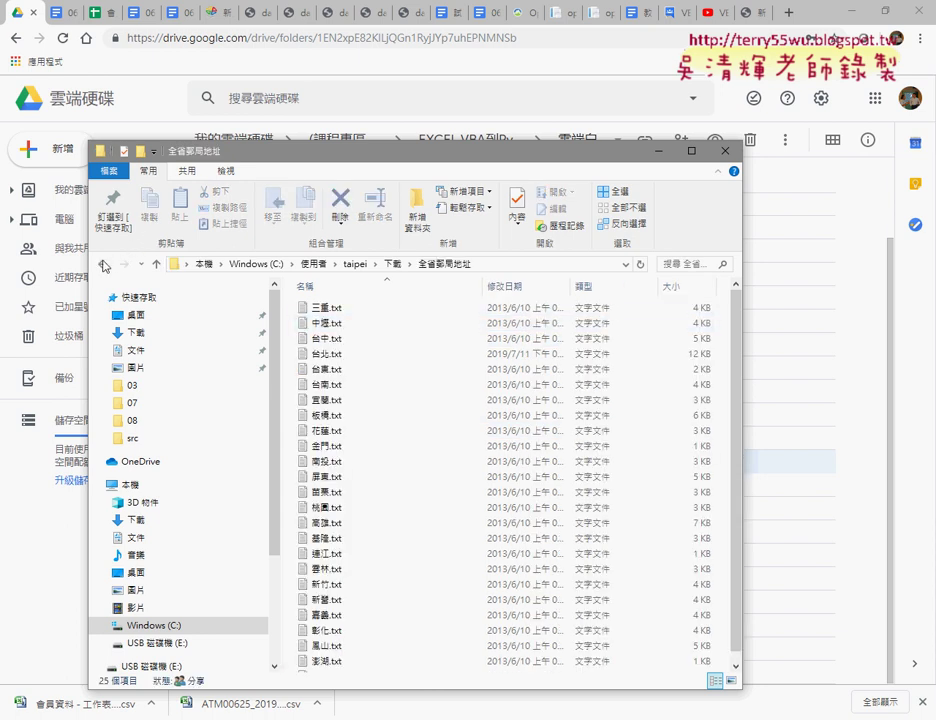
key(alt+Left)
scroll(440, 405, down, 4)
scroll(443, 408, down, 3)
scroll(443, 408, down, 3)
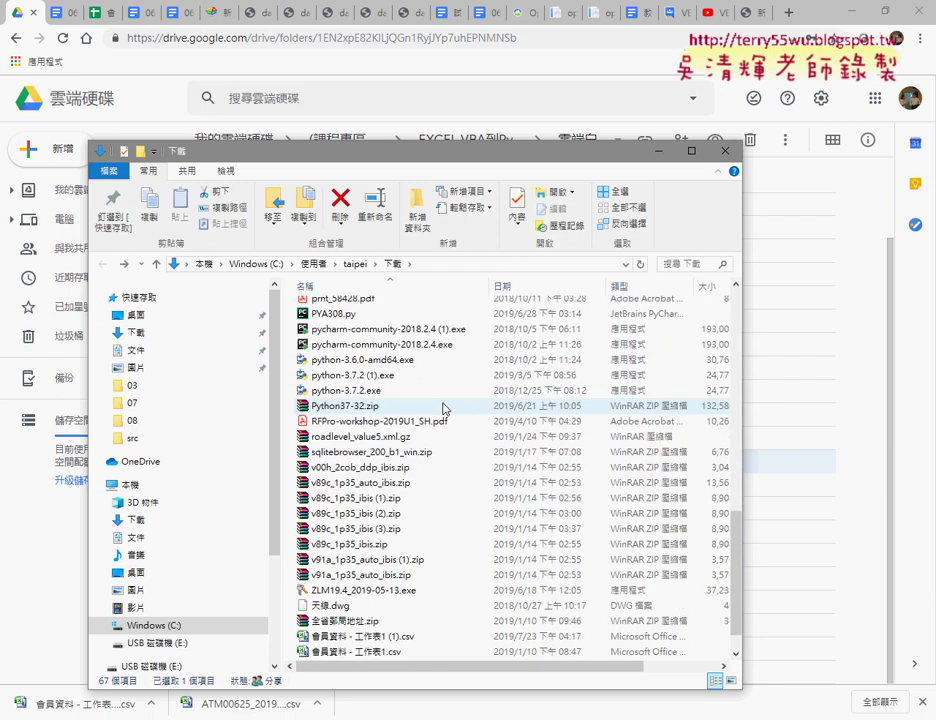
scroll(445, 408, down, 1)
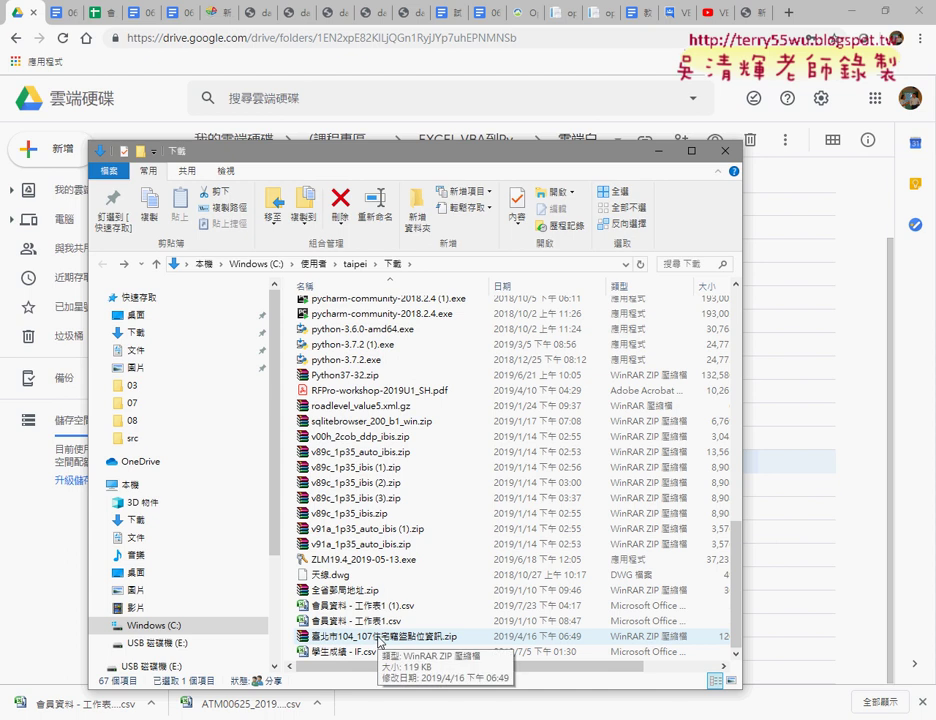
scroll(379, 641, up, 10)
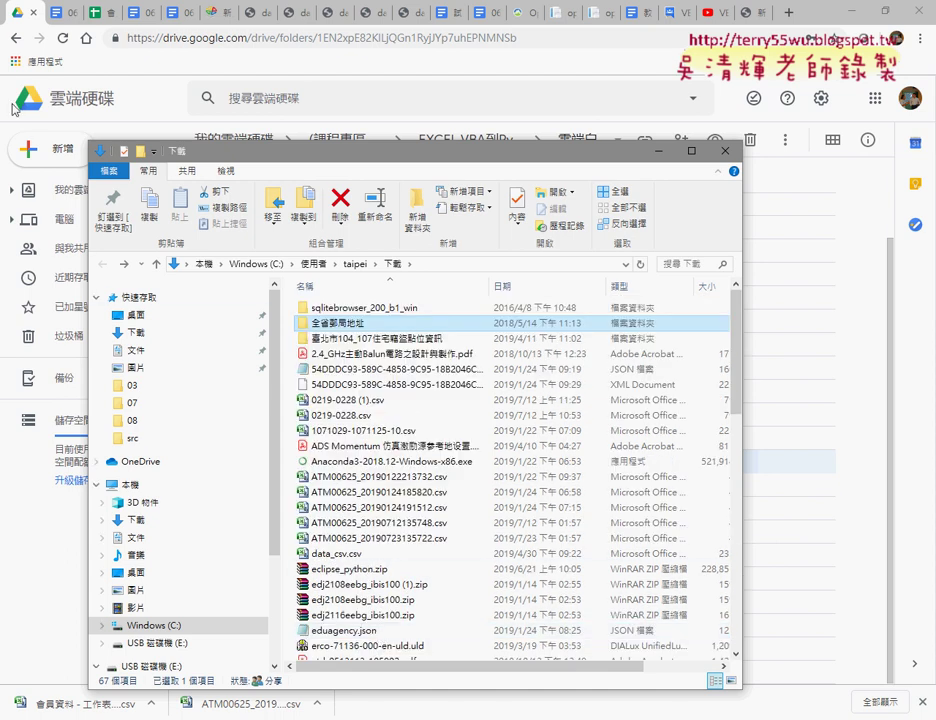
Navigate from the course folder through 02_範例檔 into the 範例檔(99) folder
click(13, 37)
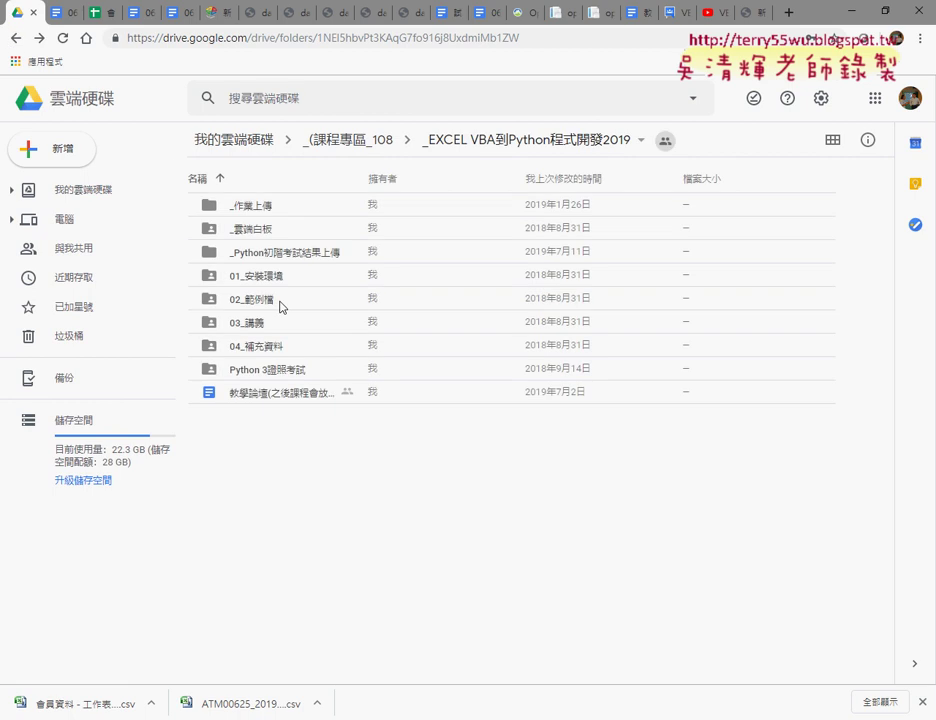
double_click(280, 299)
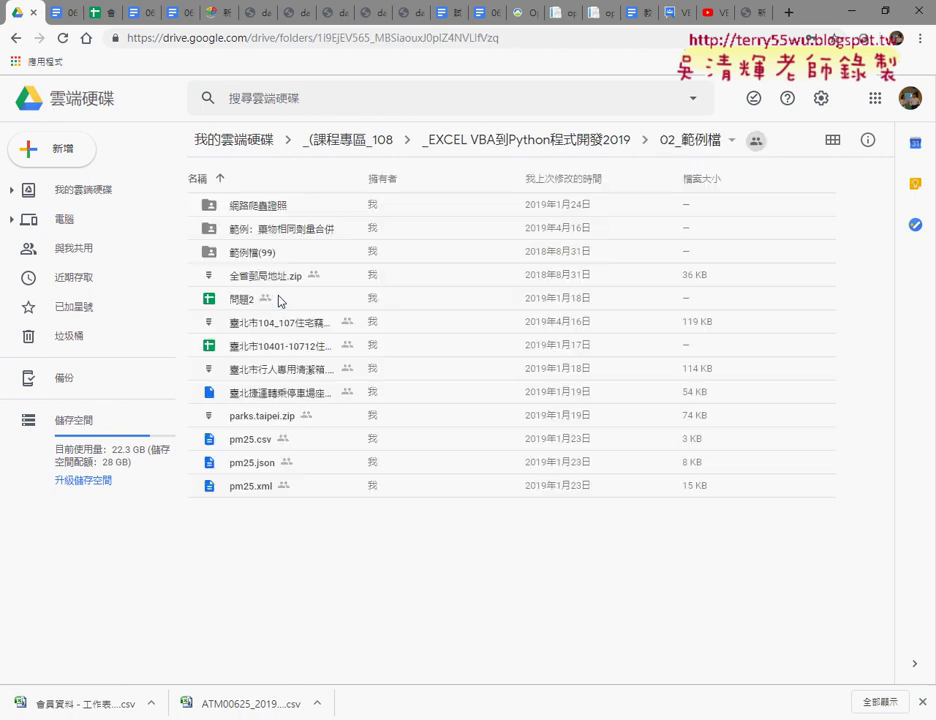
click(273, 259)
double_click(273, 262)
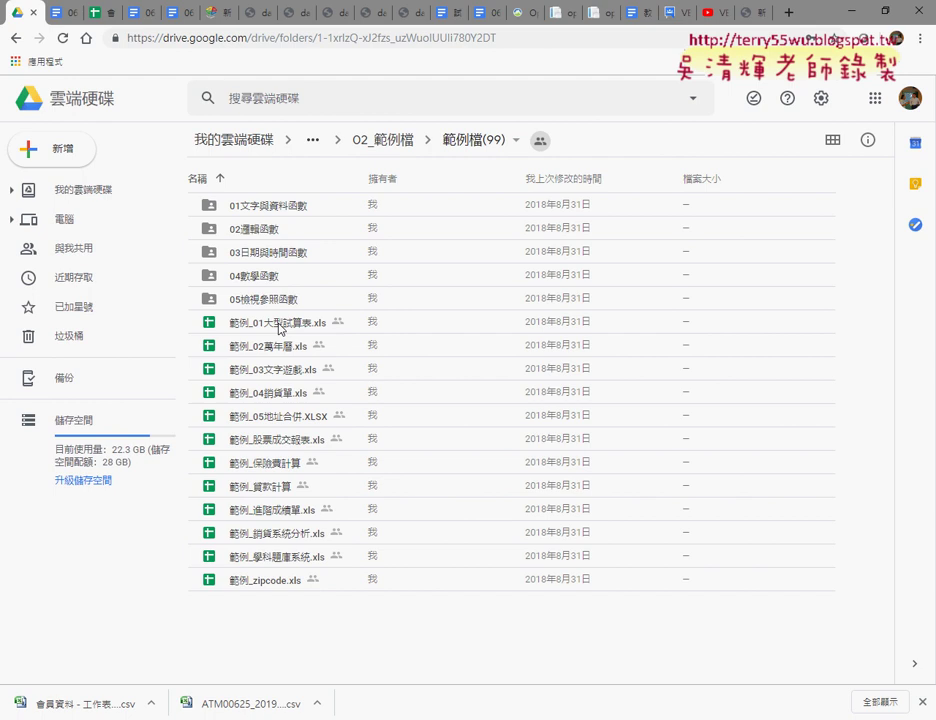
Preview the 01文字與資料函數.xls spreadsheet, then close it and go back to 範例檔(99)
double_click(282, 206)
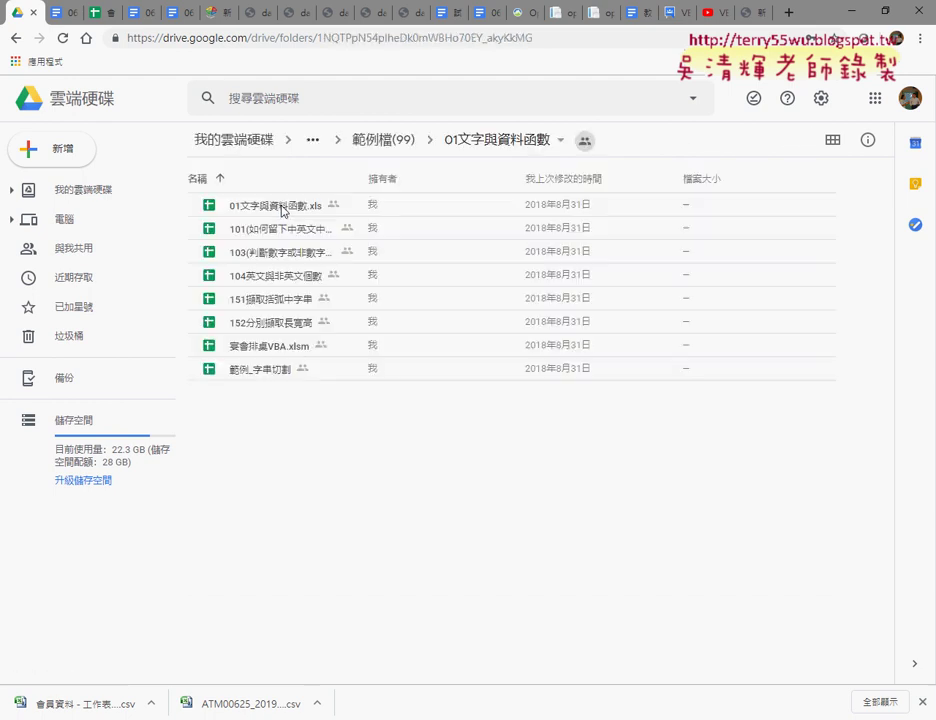
double_click(283, 209)
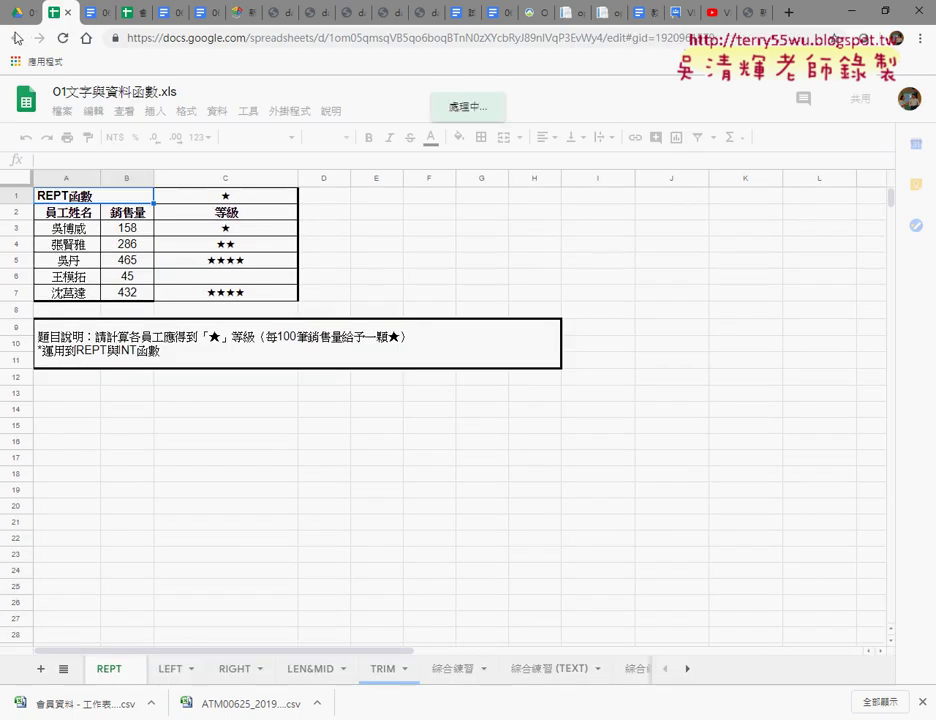
click(67, 13)
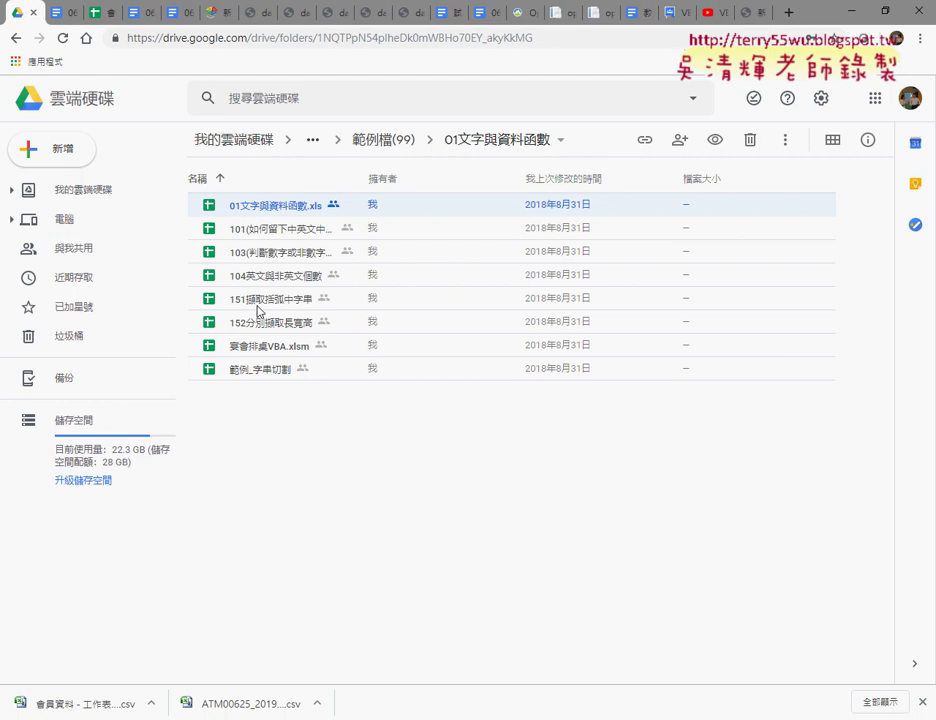
click(15, 39)
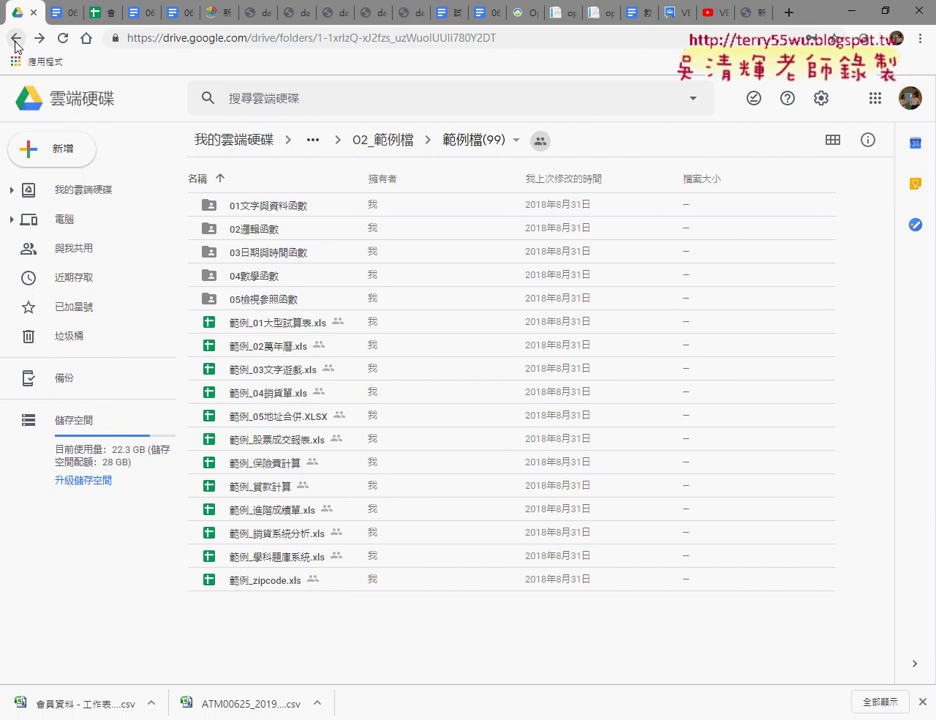
Download 範例_01大型試算表.xls as an Excel file and open the download
right_click(295, 320)
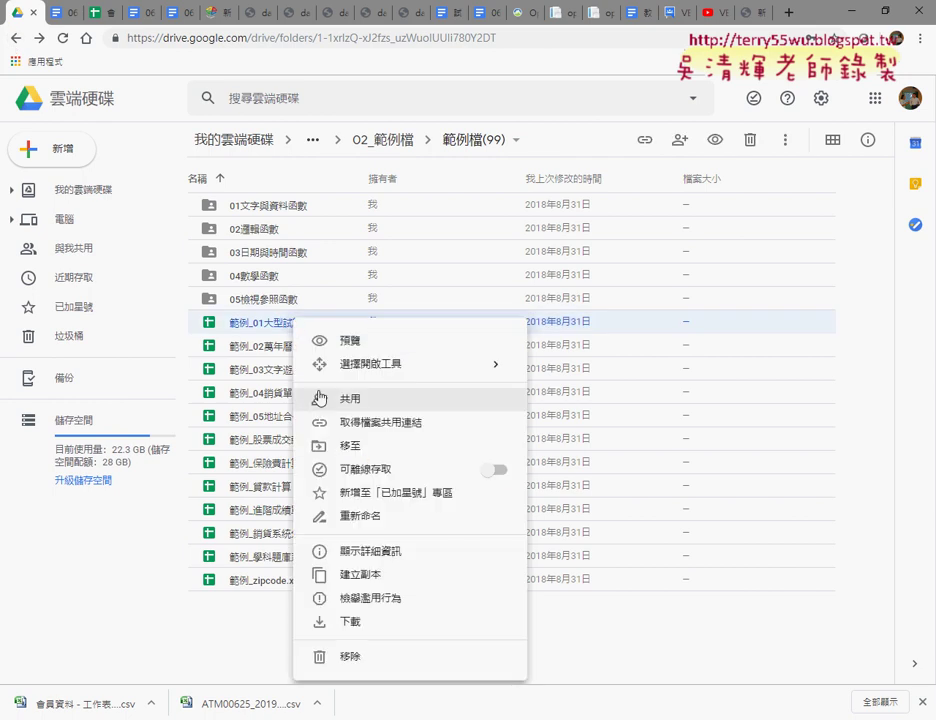
click(376, 624)
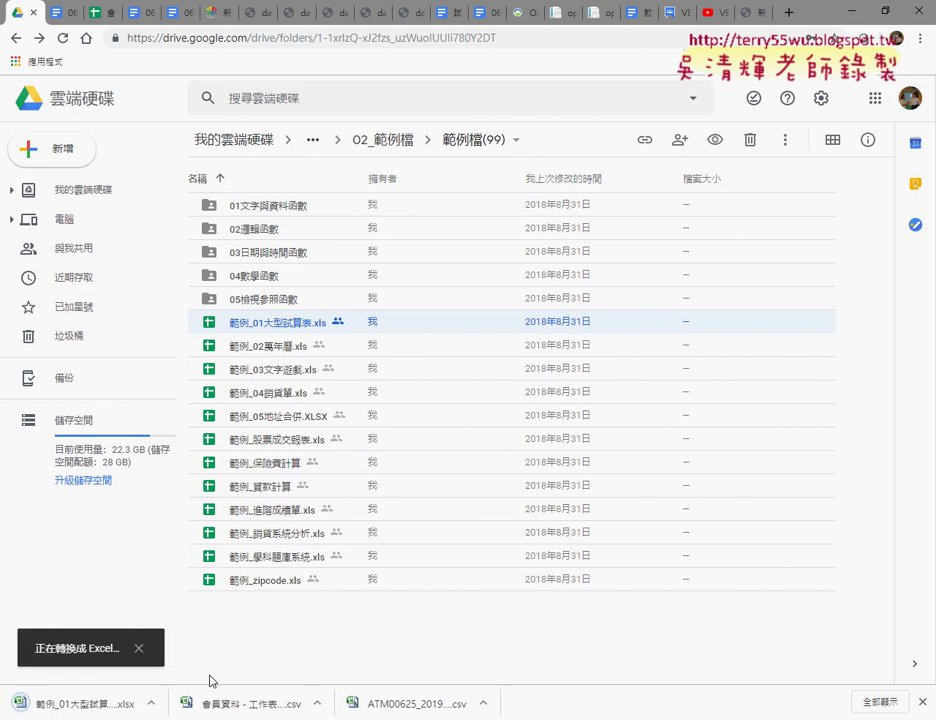
click(153, 700)
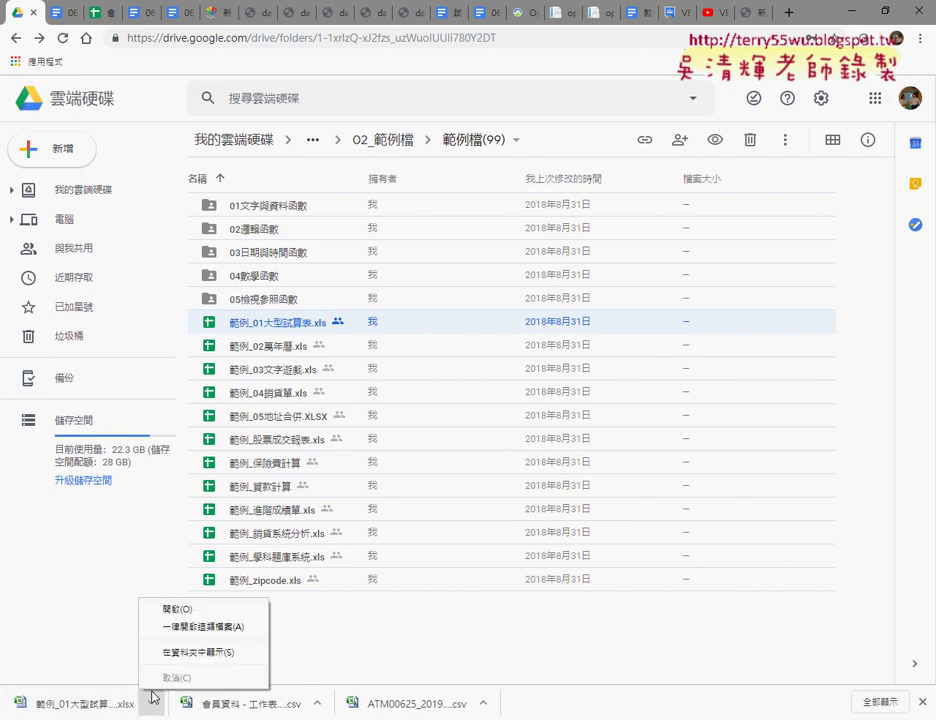
click(172, 609)
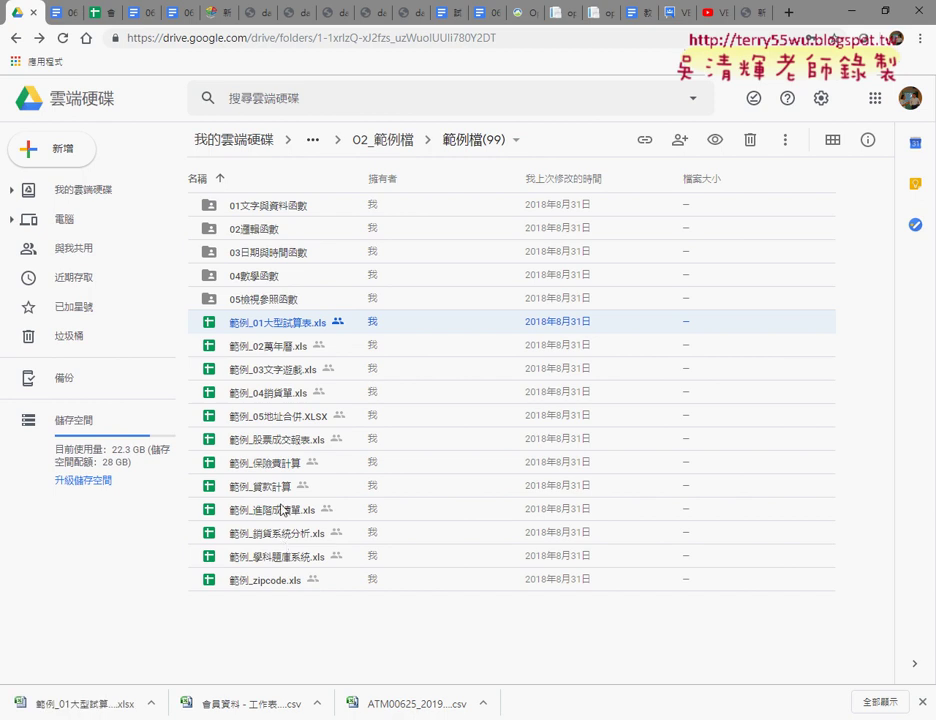
Show the downloaded xlsx in the Downloads folder and place that window beside Drive
click(150, 703)
click(193, 652)
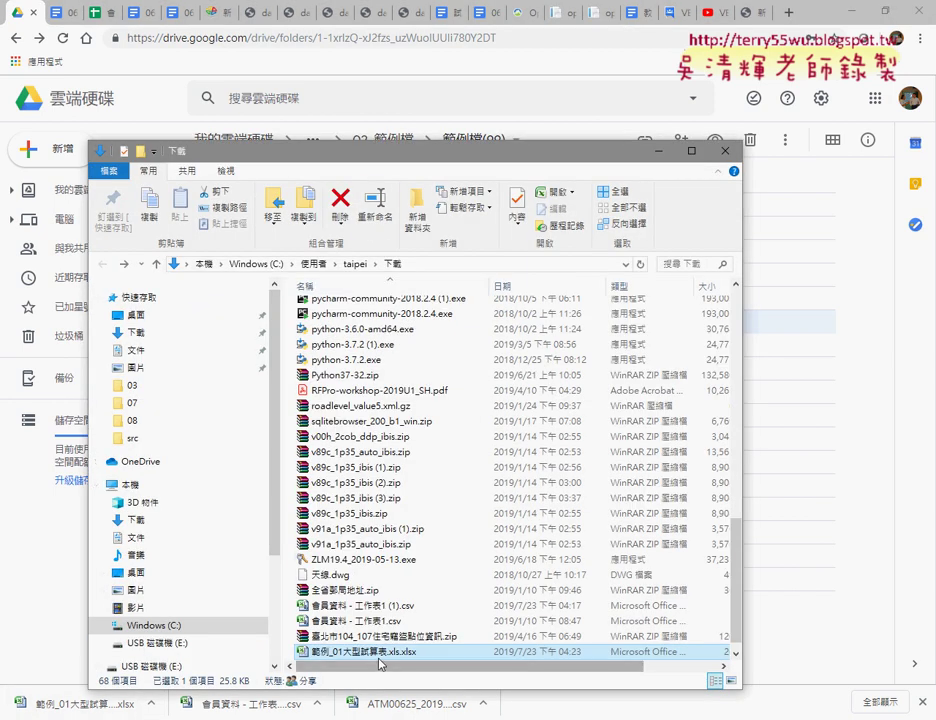
drag(369, 158, 659, 146)
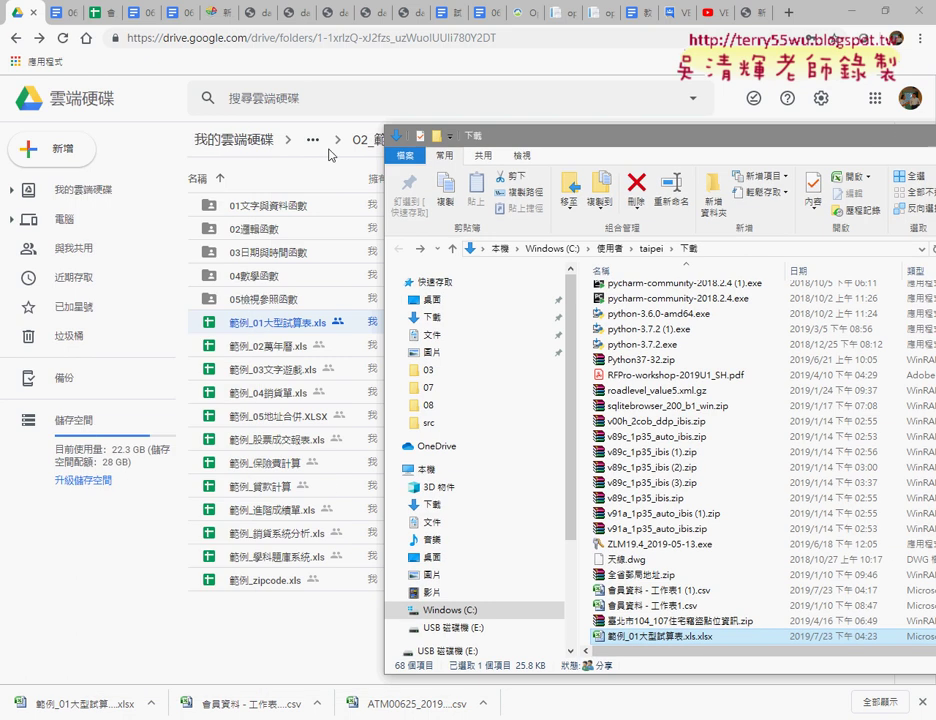
Open the _temp folder in My Drive and check the Drive settings
click(238, 141)
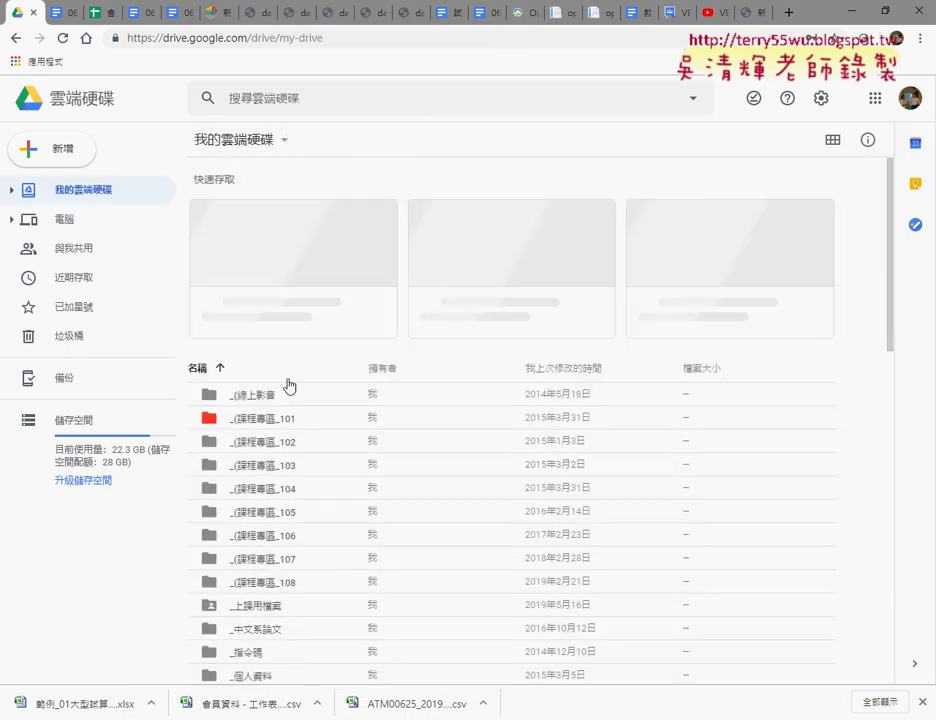
scroll(290, 390, down, 3)
scroll(297, 422, down, 1)
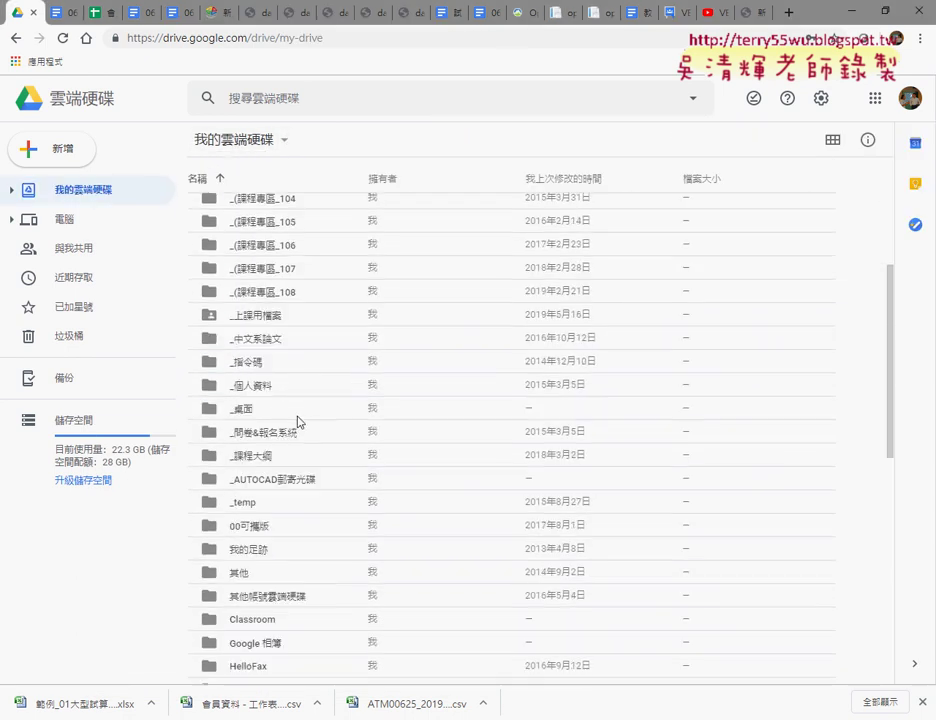
double_click(273, 503)
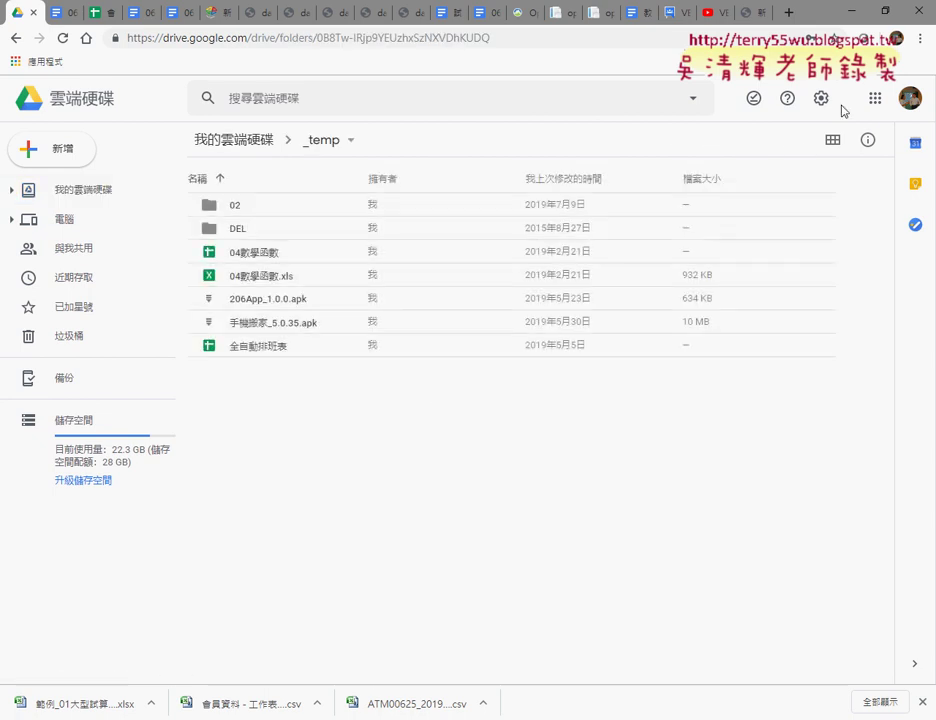
click(820, 98)
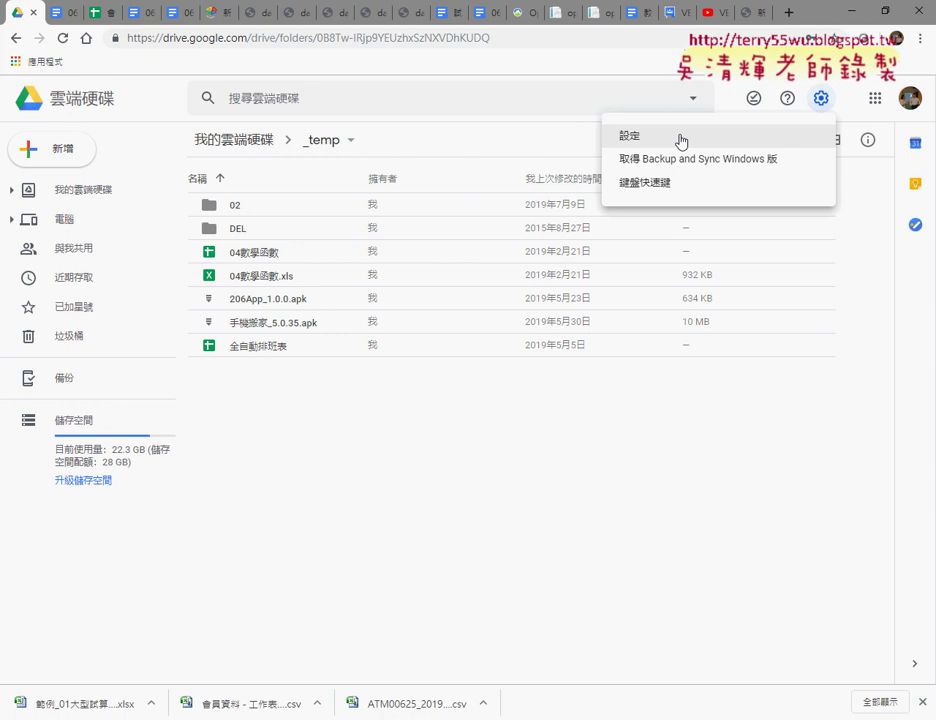
click(680, 140)
click(772, 207)
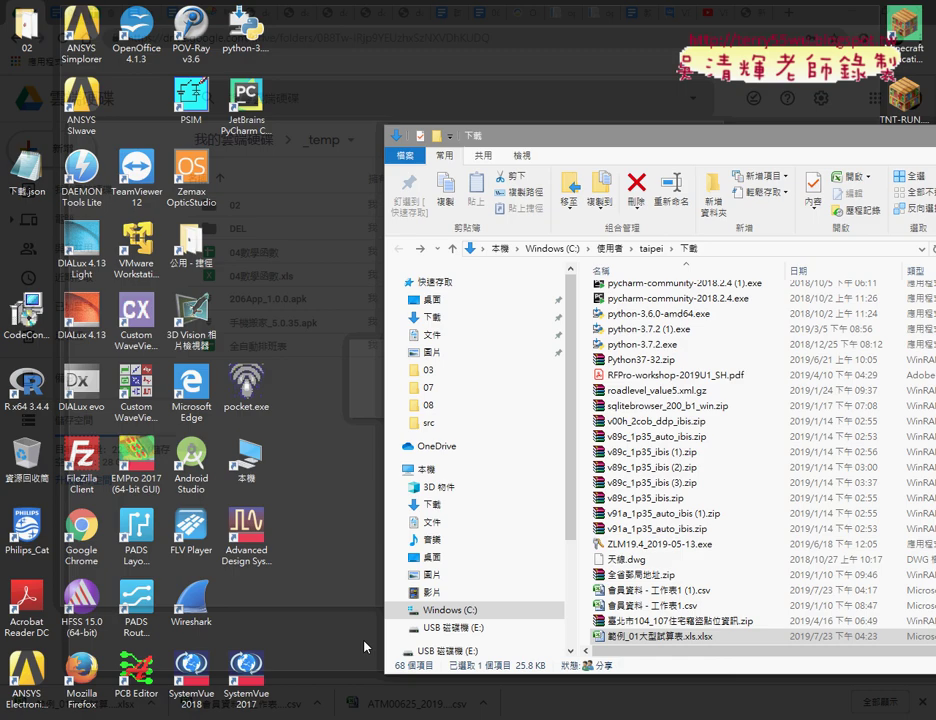
Drag 範例_01大型試算表.xls.xlsx from the Downloads folder into _temp to upload it
click(365, 647)
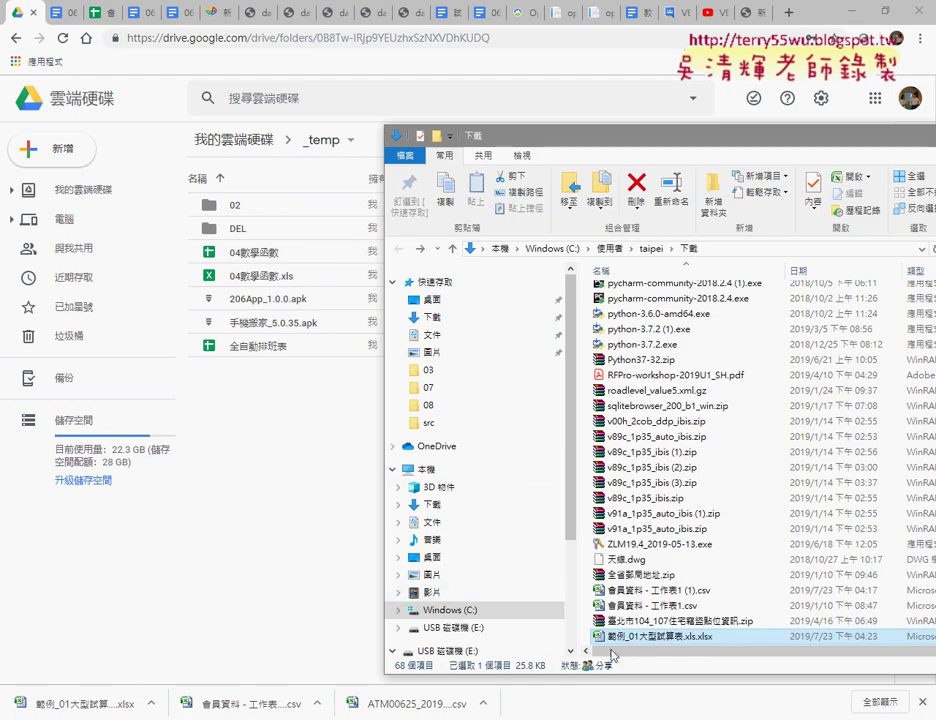
drag(625, 636, 262, 502)
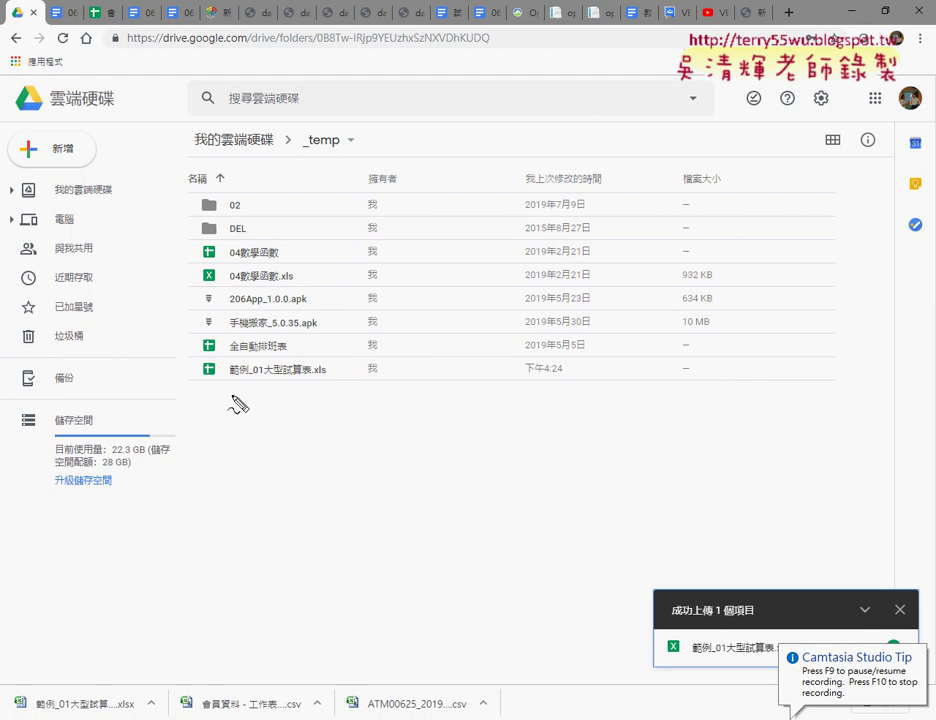
drag(218, 392, 224, 364)
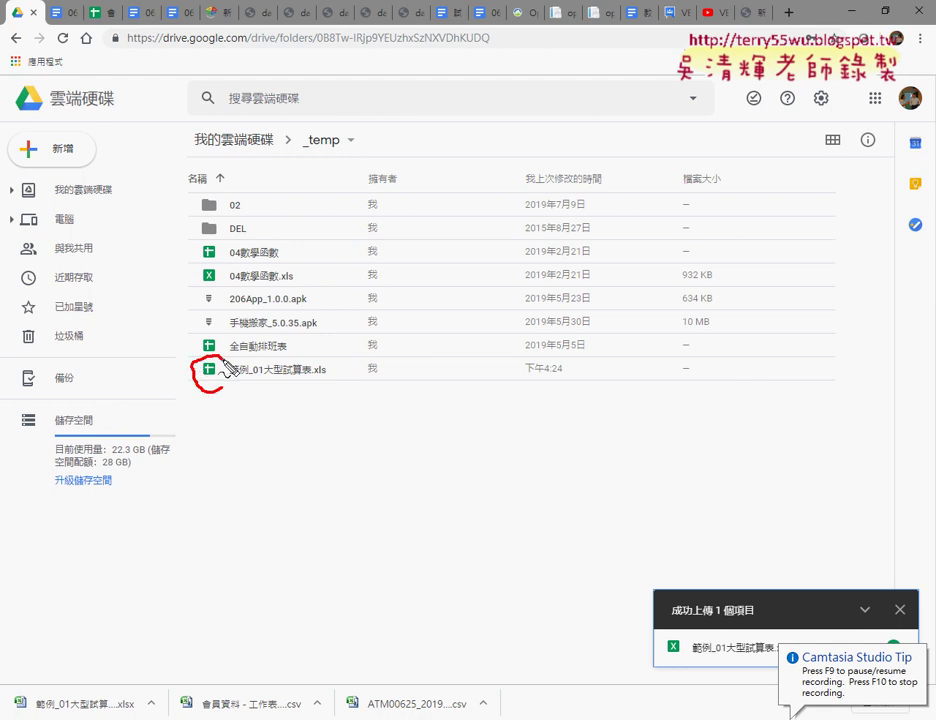
mouse_move(263, 436)
mouse_down()
mouse_move(242, 412)
mouse_move(247, 404)
mouse_up()
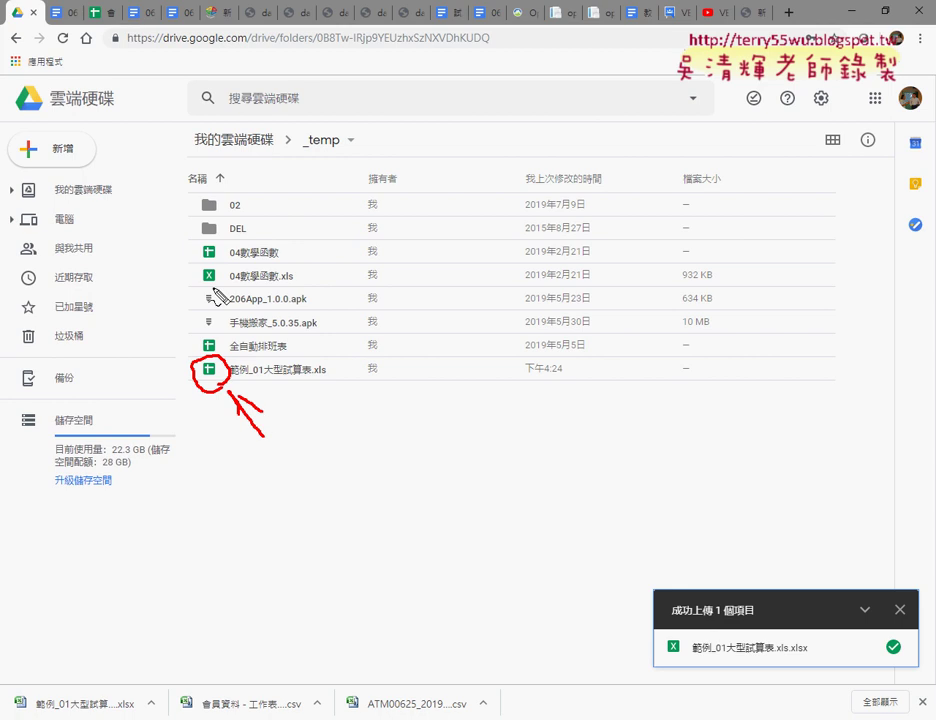
drag(214, 290, 214, 292)
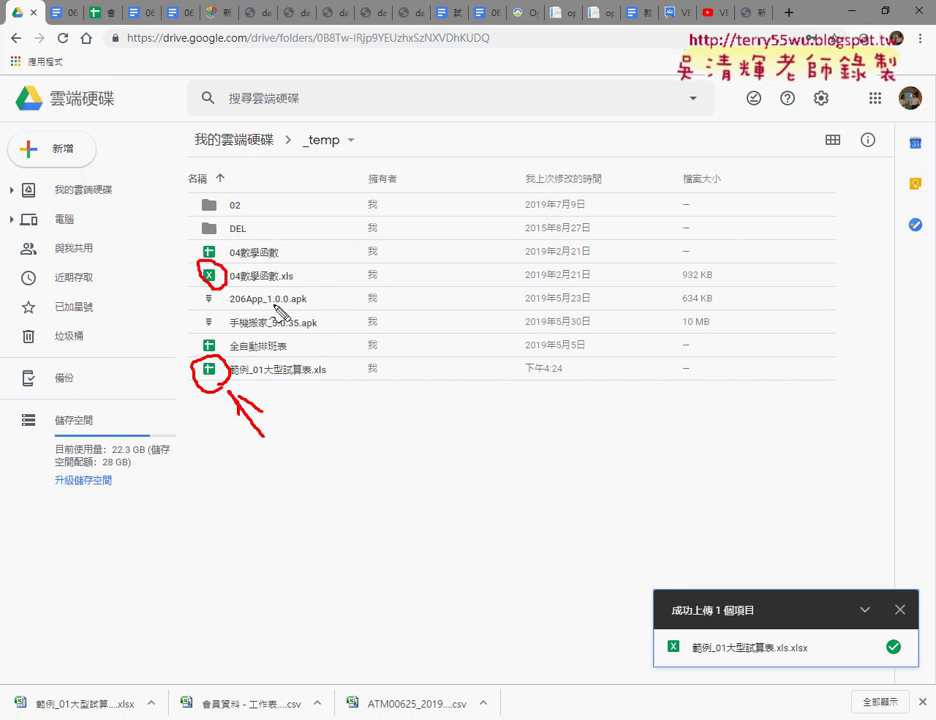
mouse_move(300, 362)
mouse_down()
mouse_move(228, 278)
mouse_move(256, 291)
mouse_up()
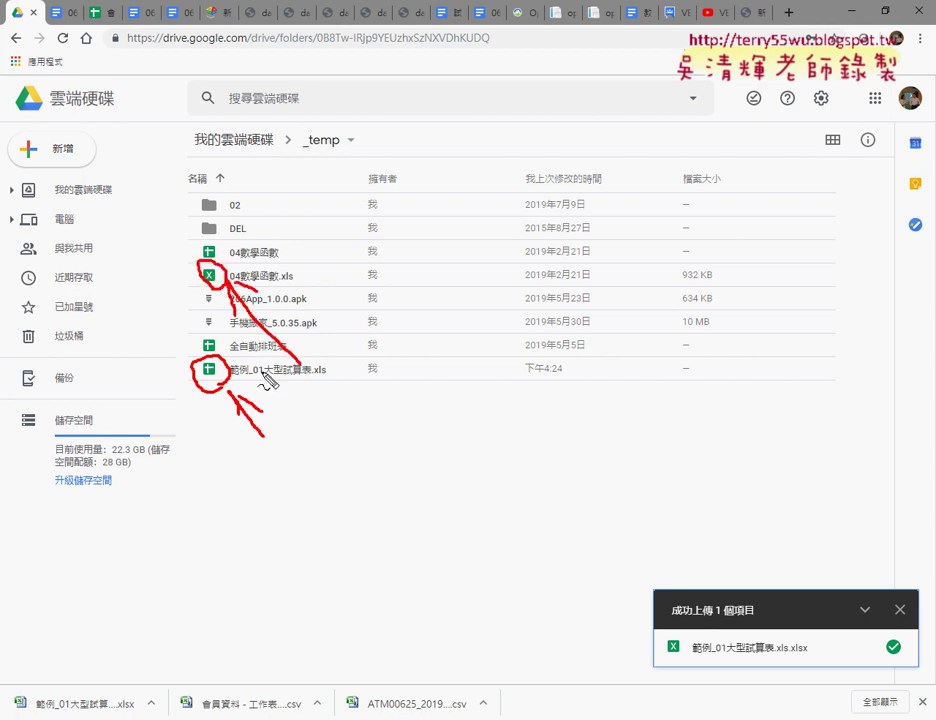
key(Escape)
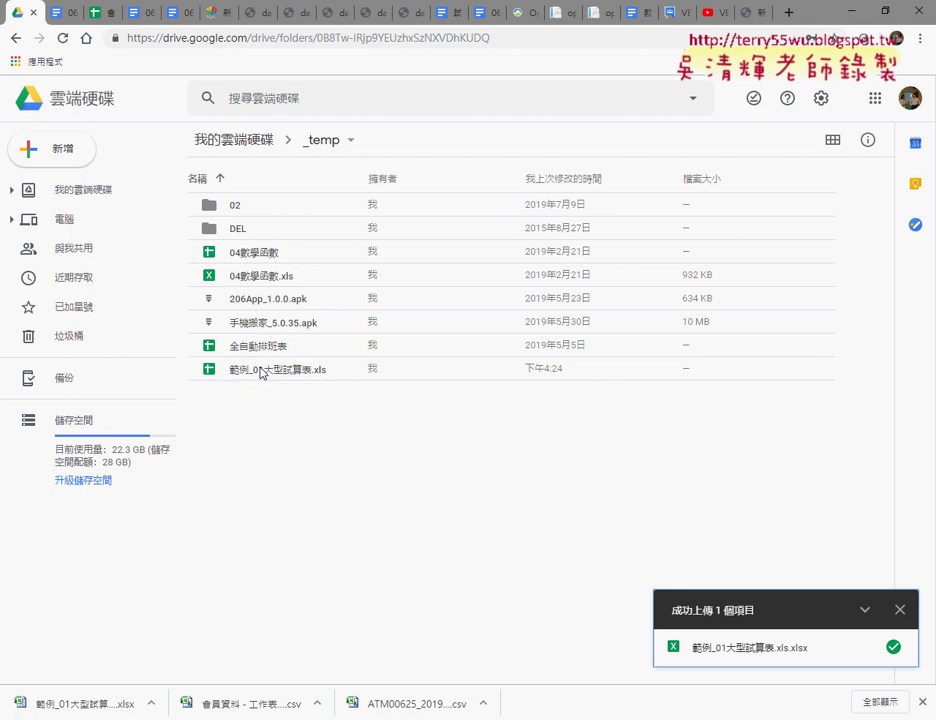
Open the converted 範例_01大型試算表.xls, view its 定存 (VBA) sheet and Publish to web settings, then close it
double_click(262, 372)
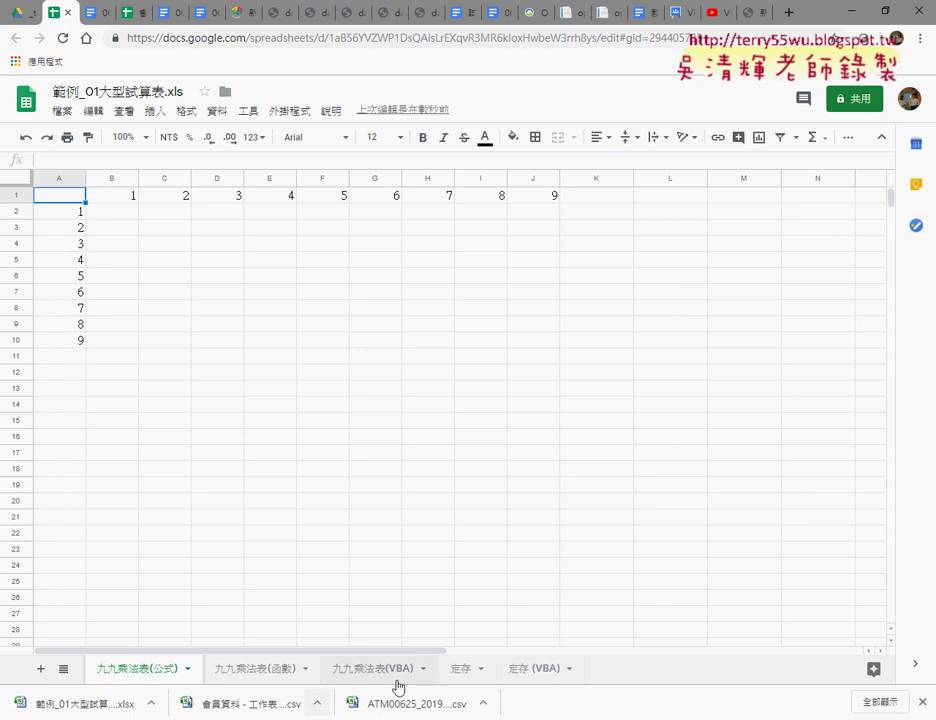
click(530, 680)
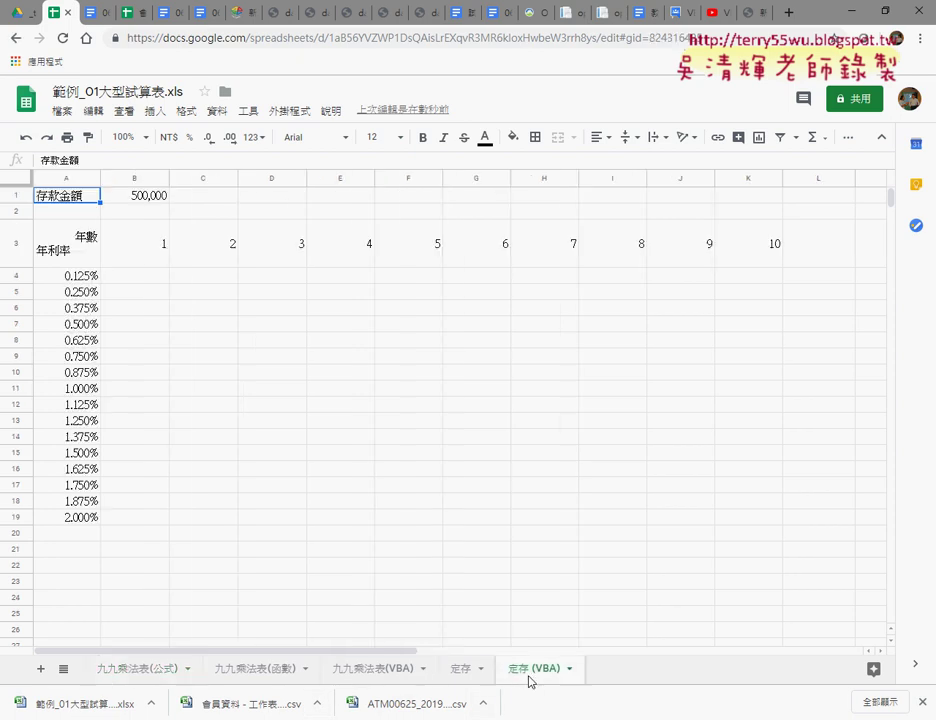
click(65, 111)
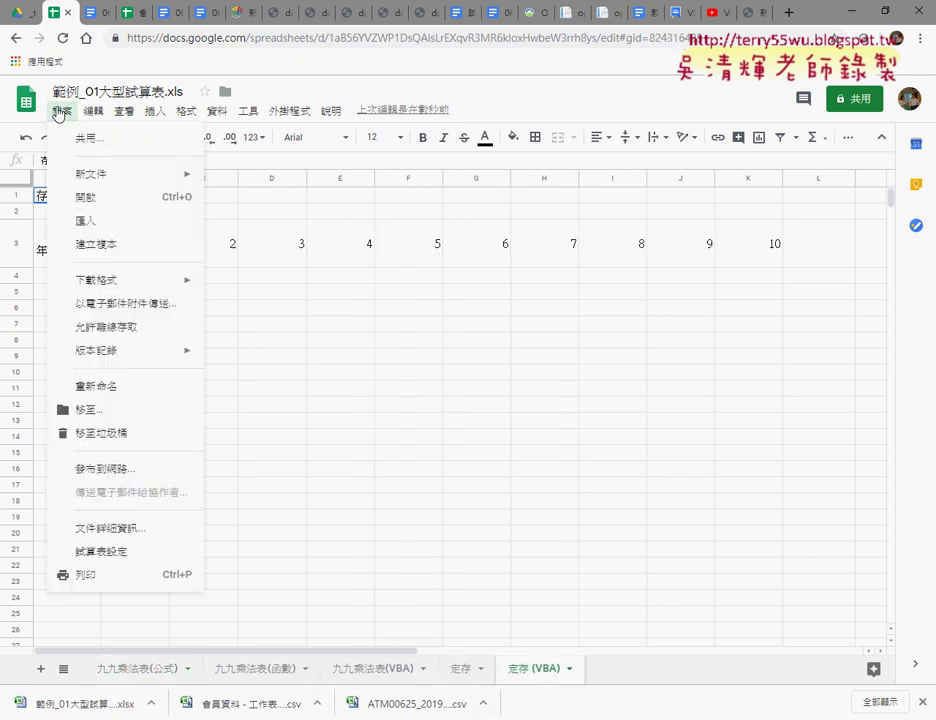
click(105, 468)
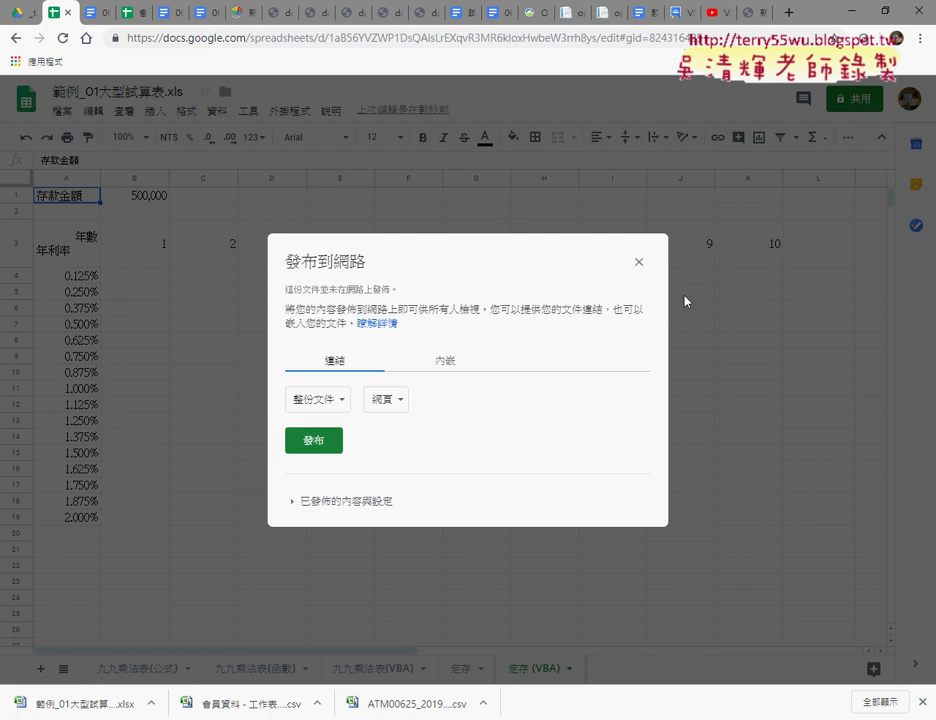
click(639, 263)
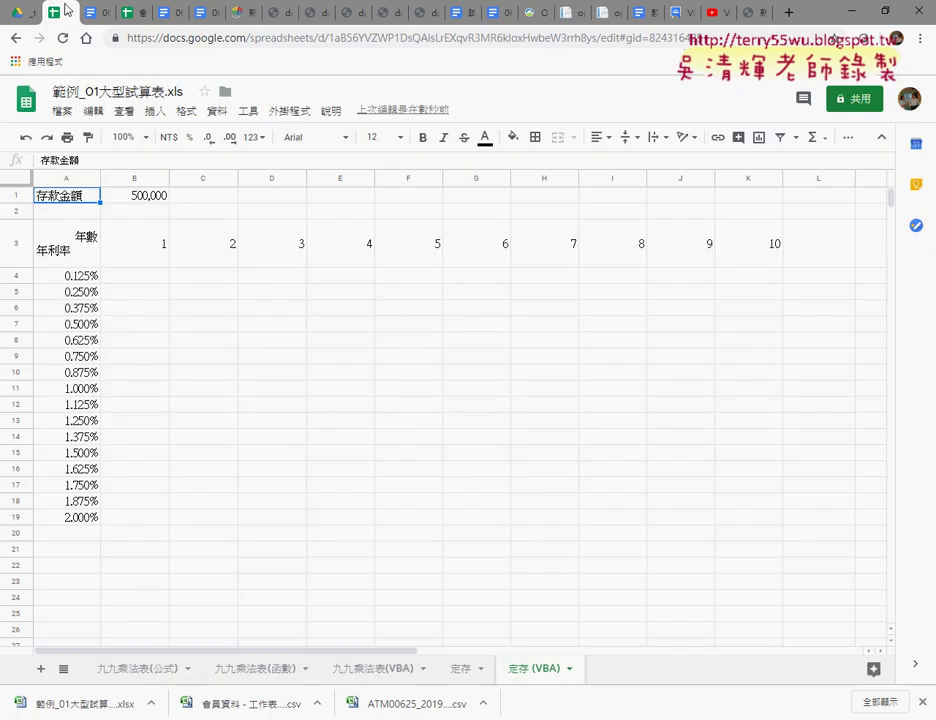
click(70, 14)
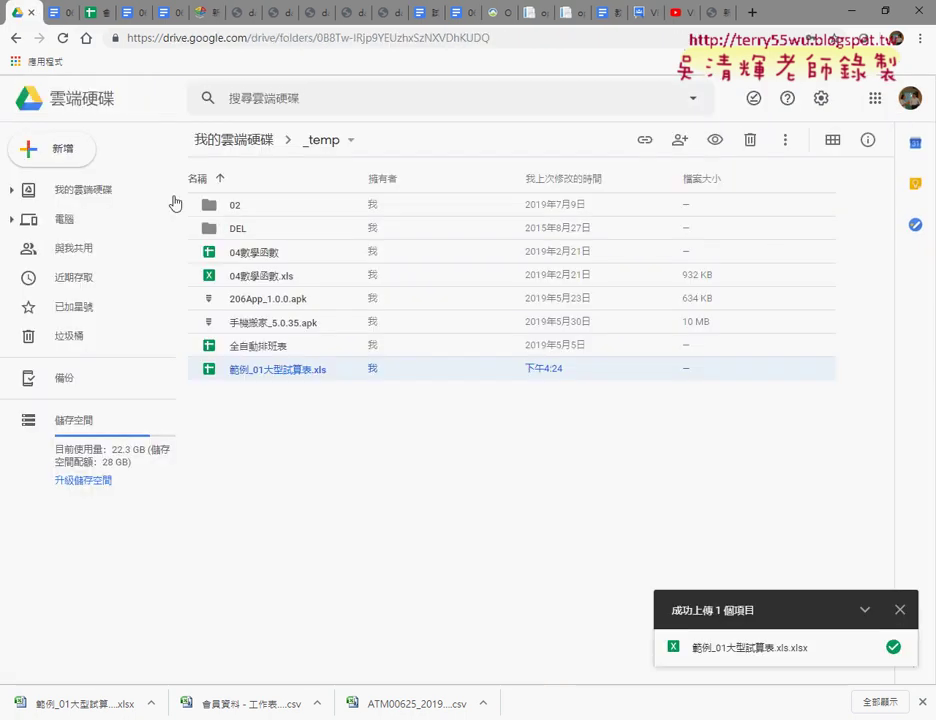
Return to the _雲端白板 Drive folder via back history and open the 0604_網頁資料擷取基礎與外匯 Google Doc
click(15, 39)
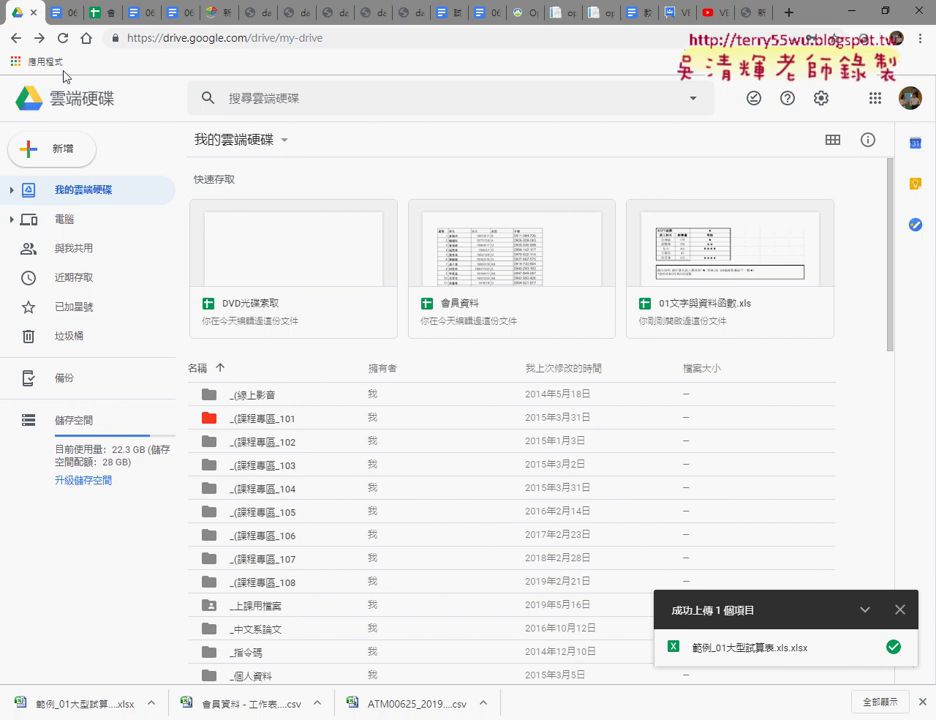
right_click(15, 38)
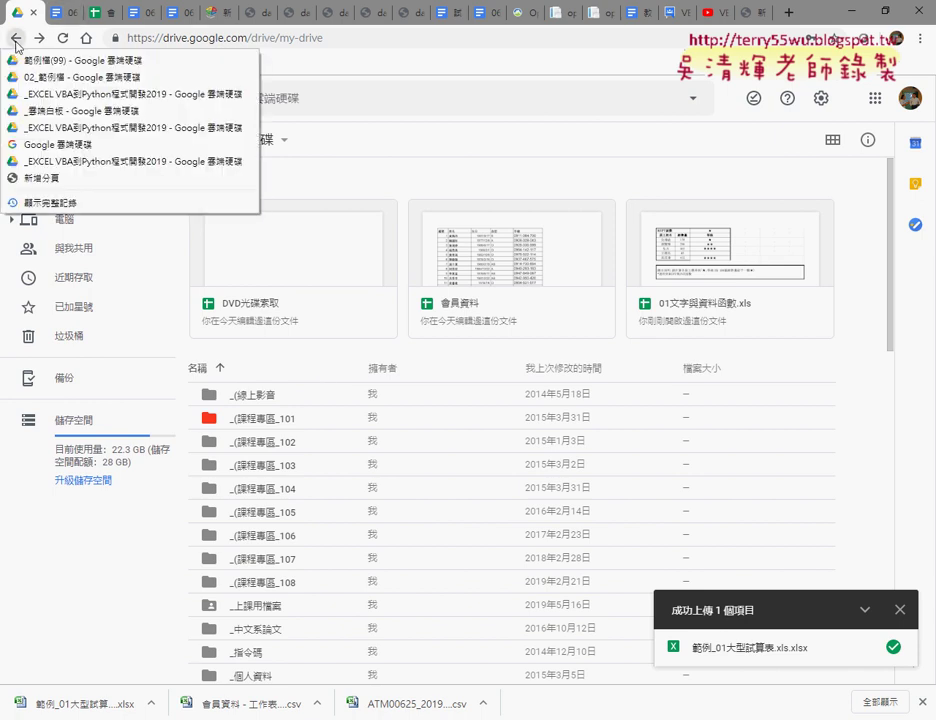
click(63, 111)
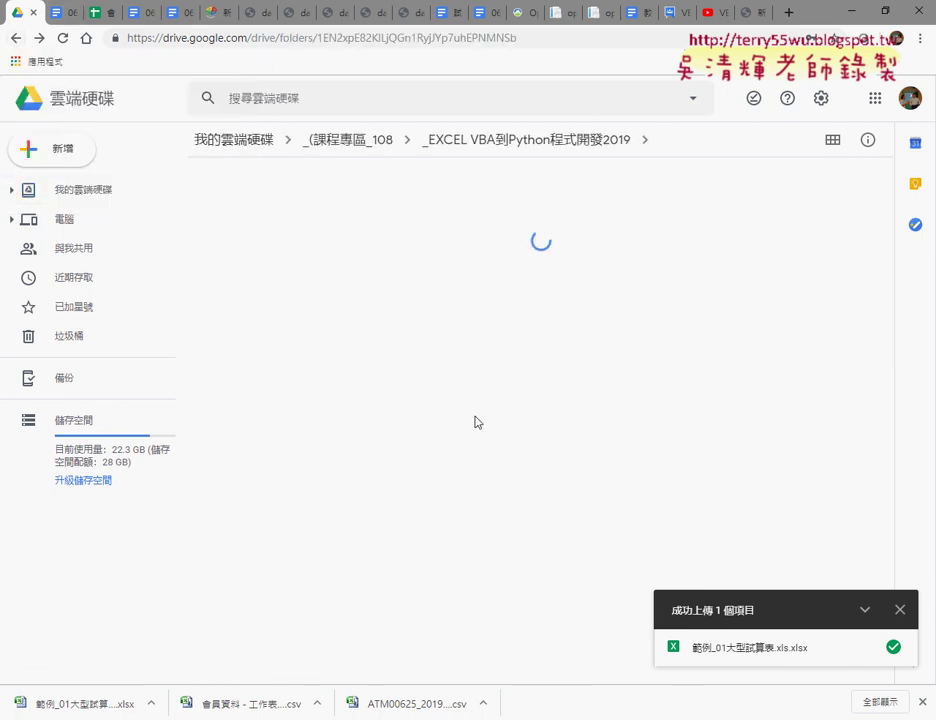
scroll(430, 455, down, 2)
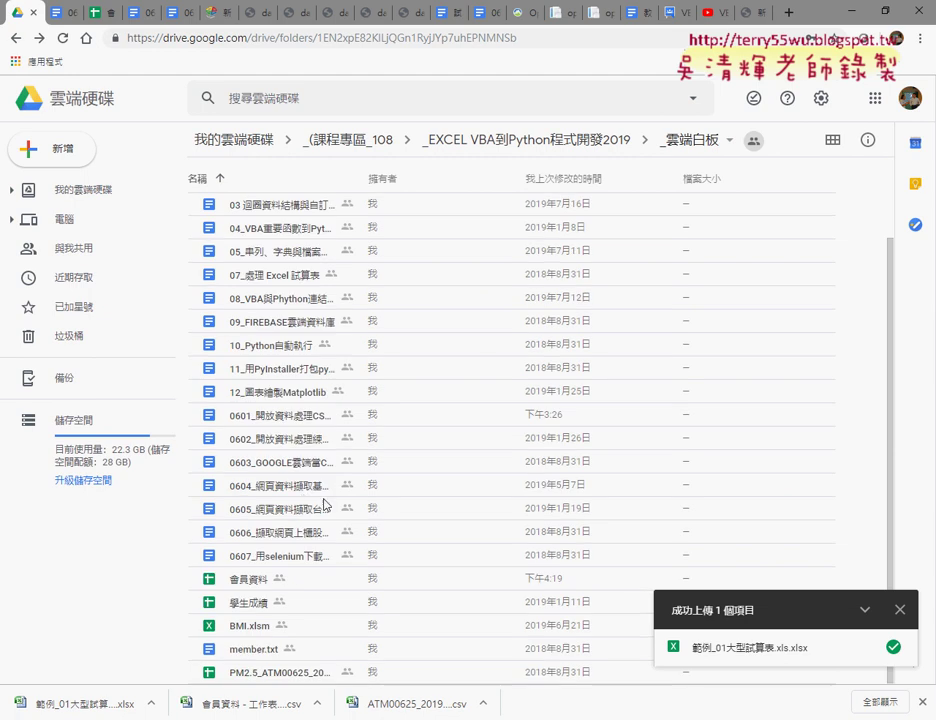
double_click(296, 490)
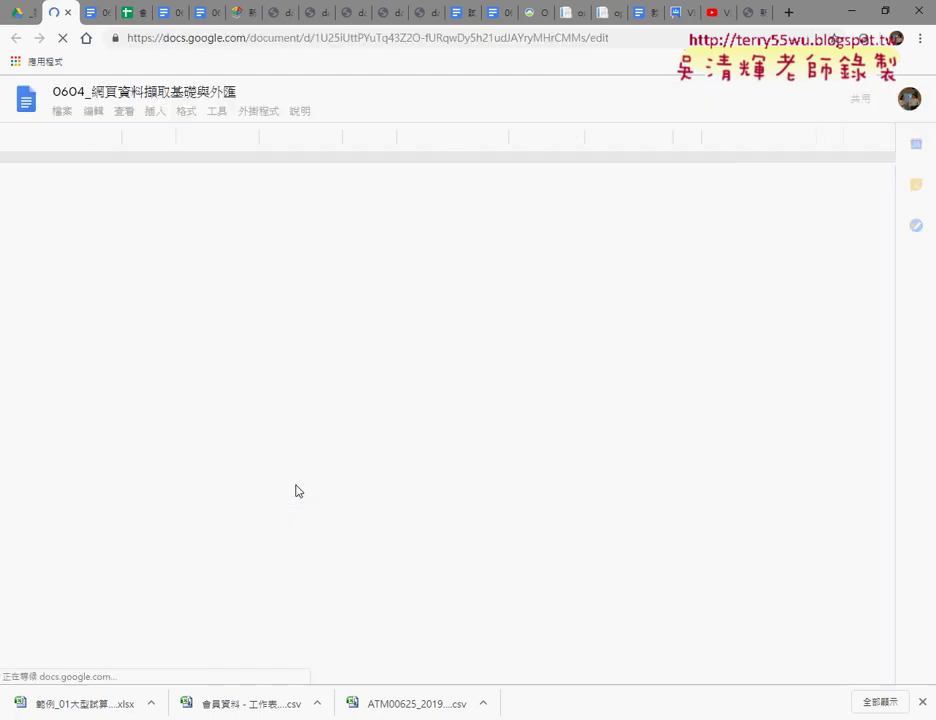